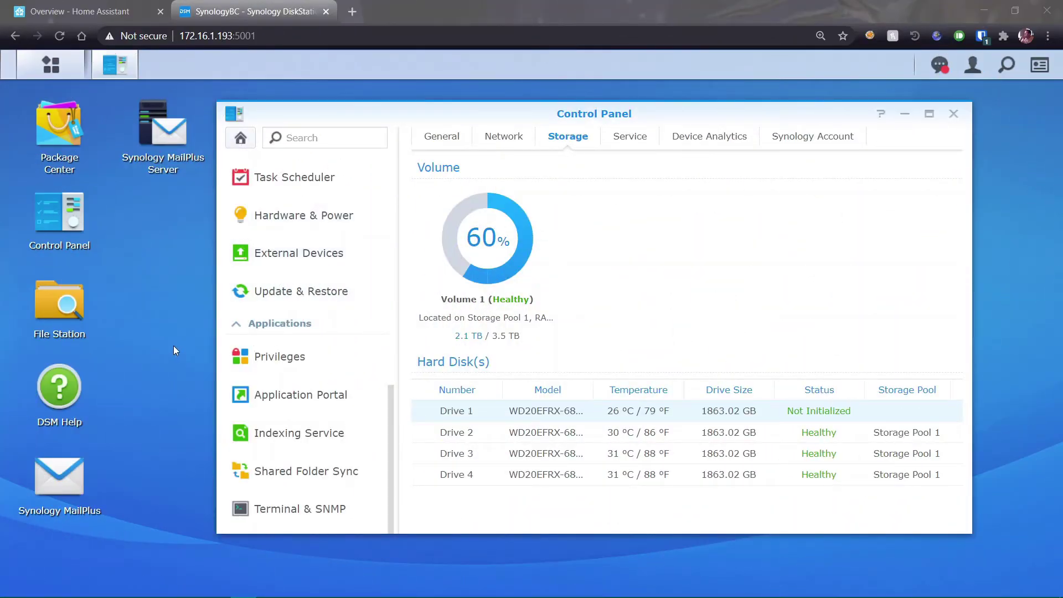
Open Storage Manager and view Storage Pool 1: RAID 5, 3.63 TB, on Drives 2–4
click(53, 70)
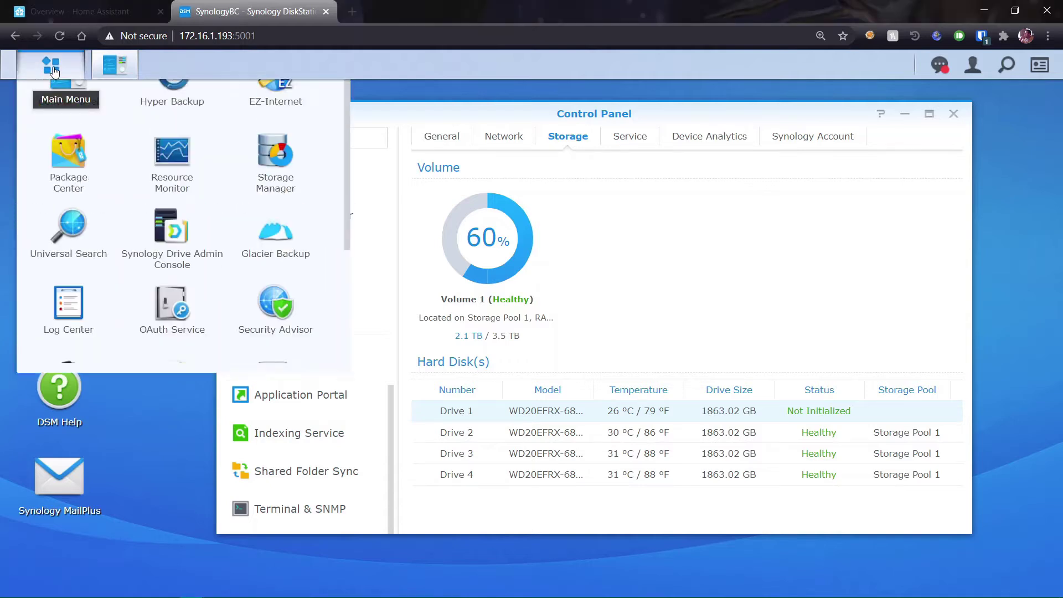
click(288, 370)
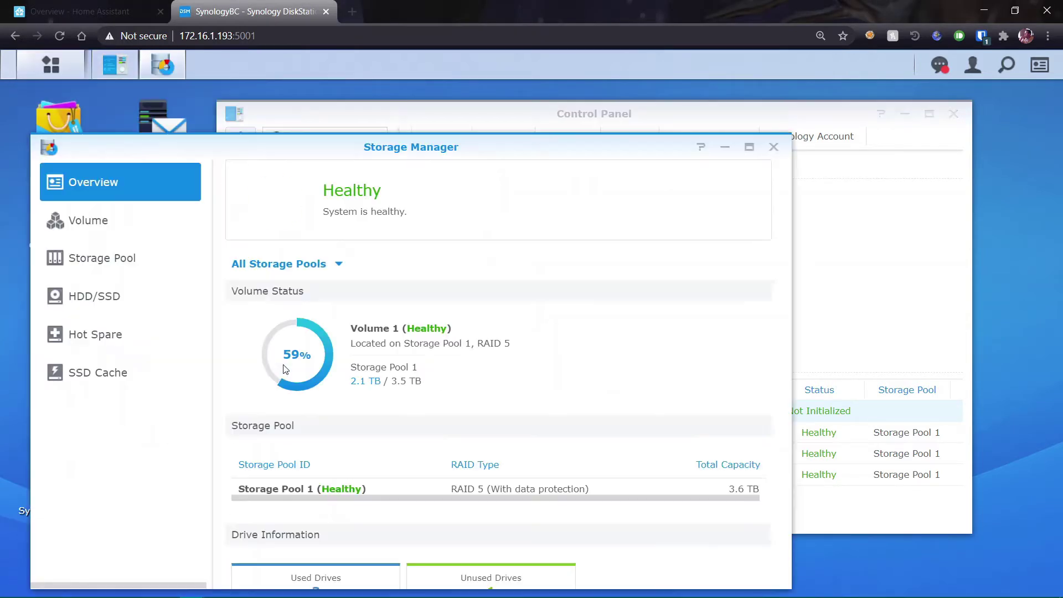
scroll(437, 337, down, 1)
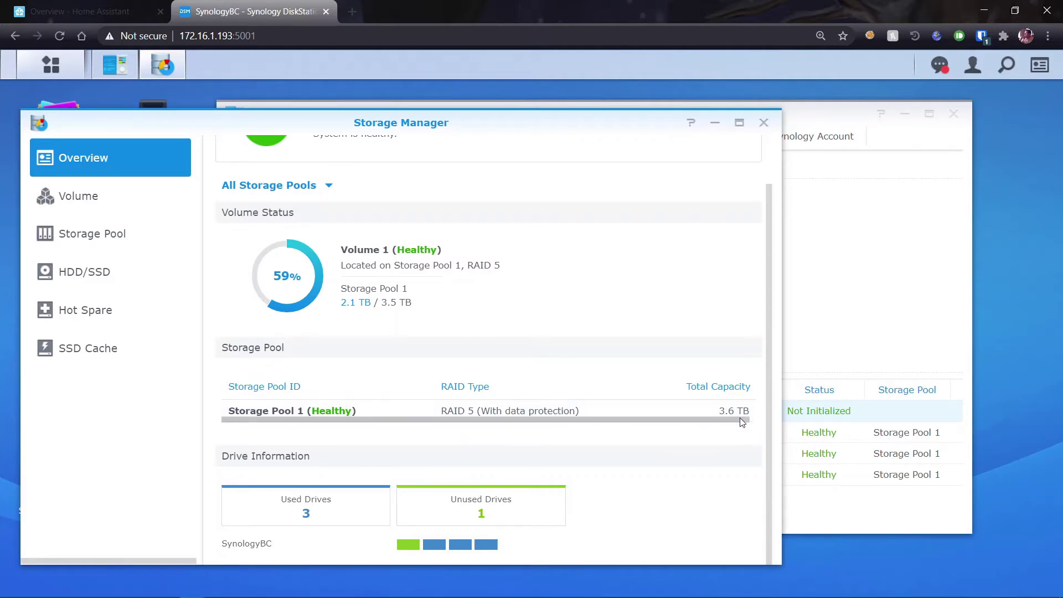
click(97, 239)
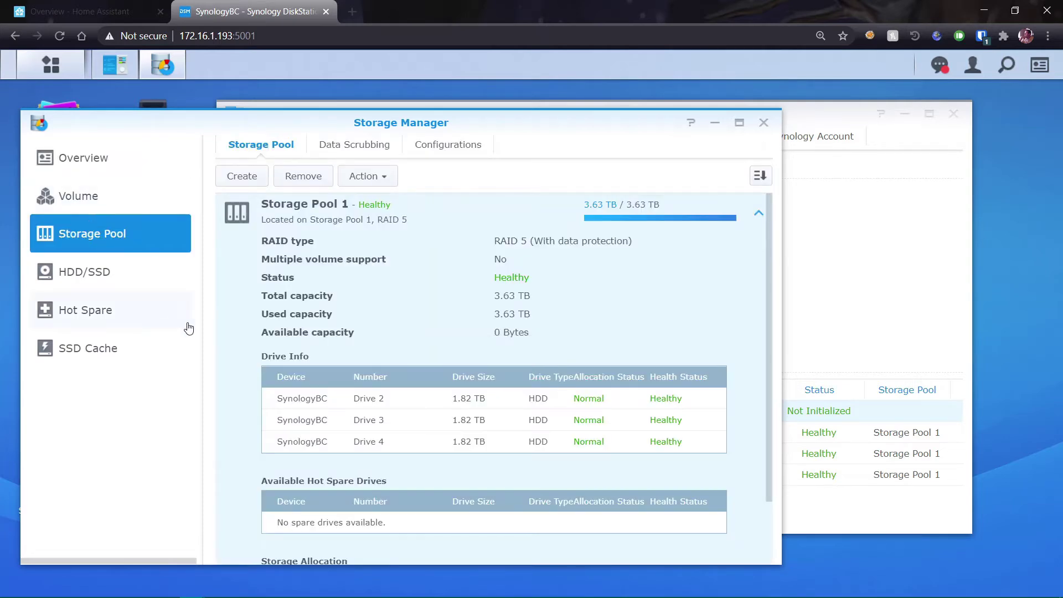
scroll(230, 384, down, 2)
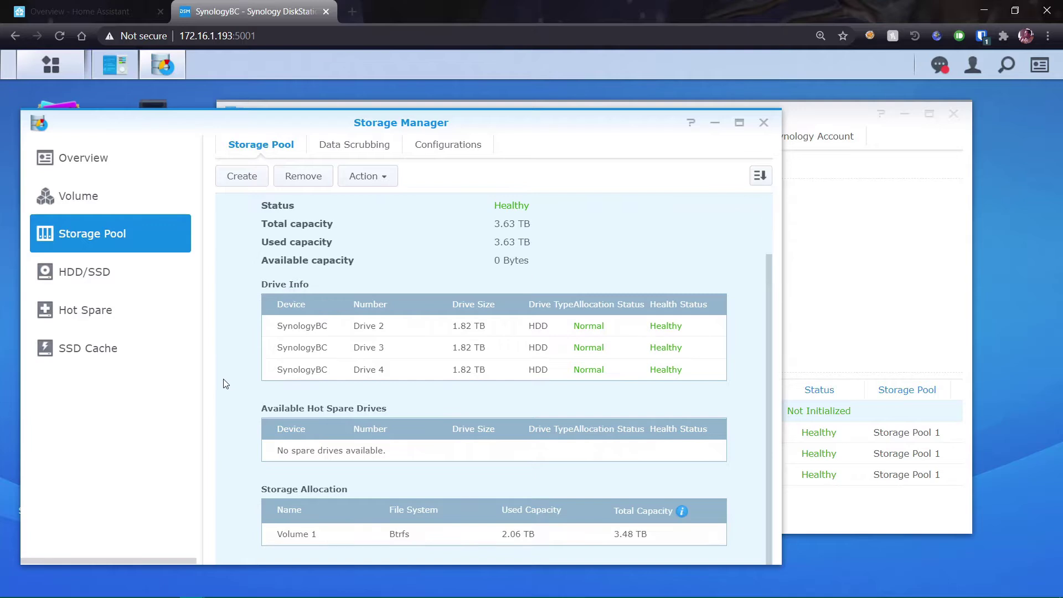
scroll(225, 383, up, 2)
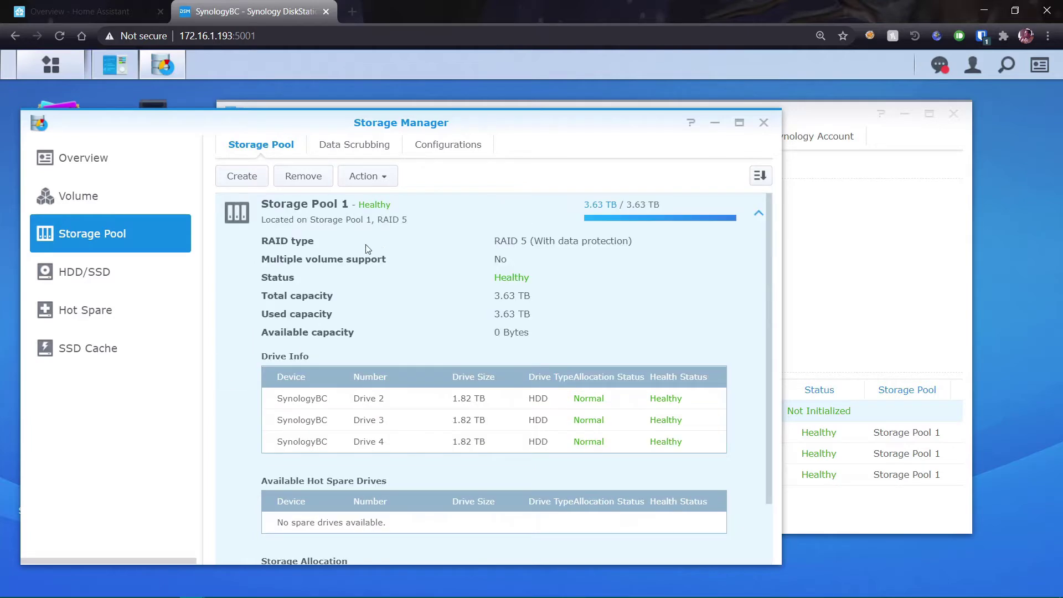
click(368, 176)
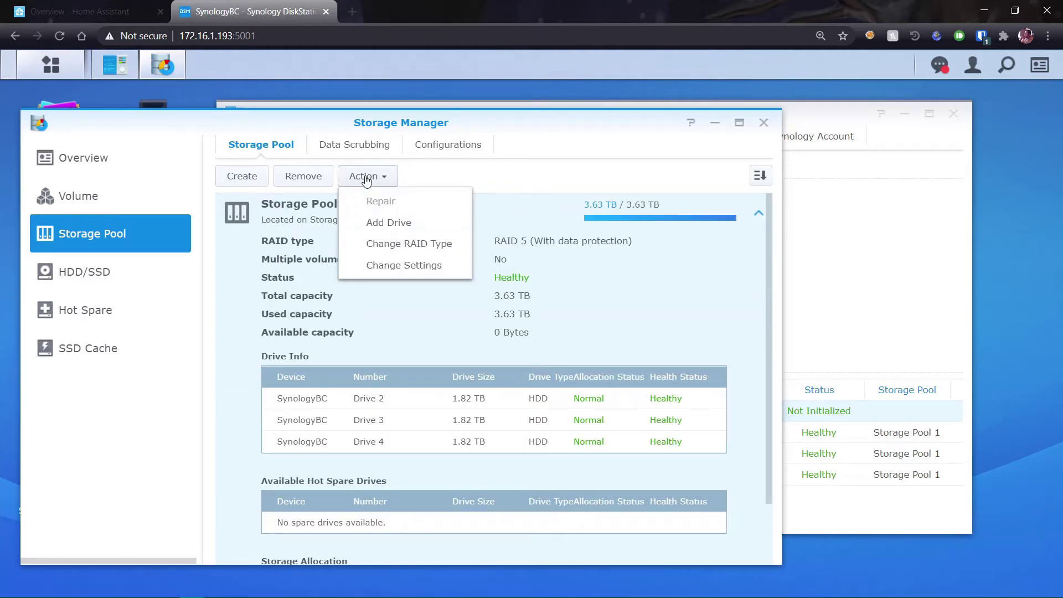
Add Drive 1 to Storage Pool 1, accept the erase warning, and apply the expansion to about 5.44 TB
click(404, 231)
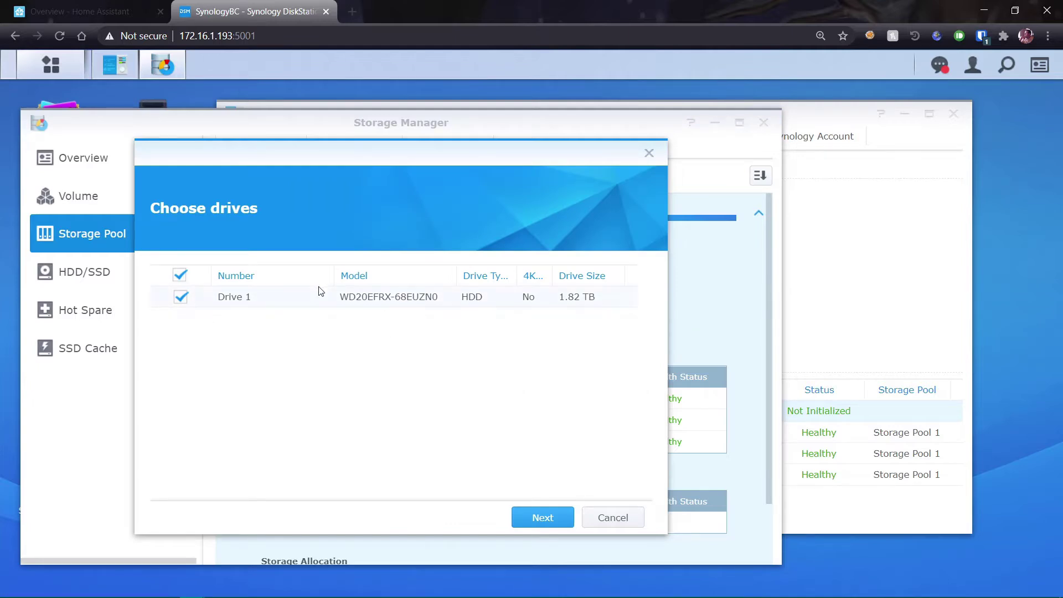
click(558, 517)
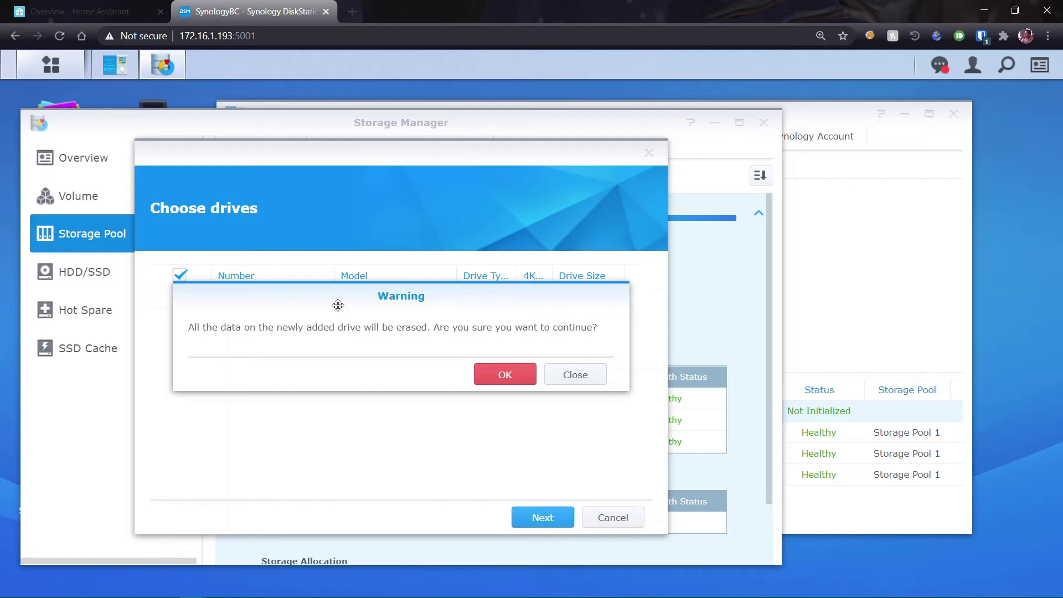
click(870, 308)
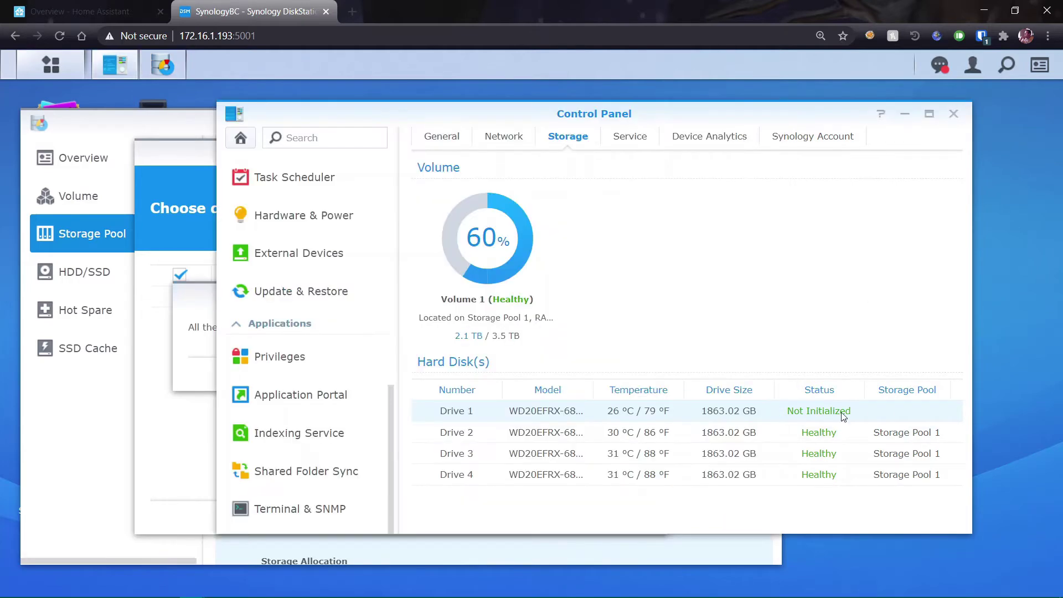
click(190, 347)
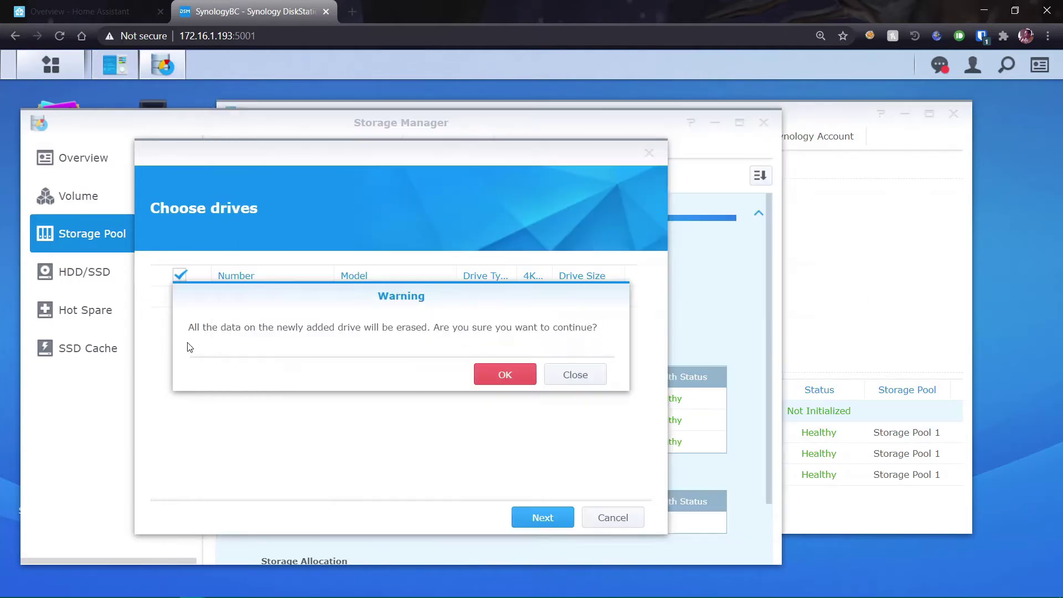
click(499, 375)
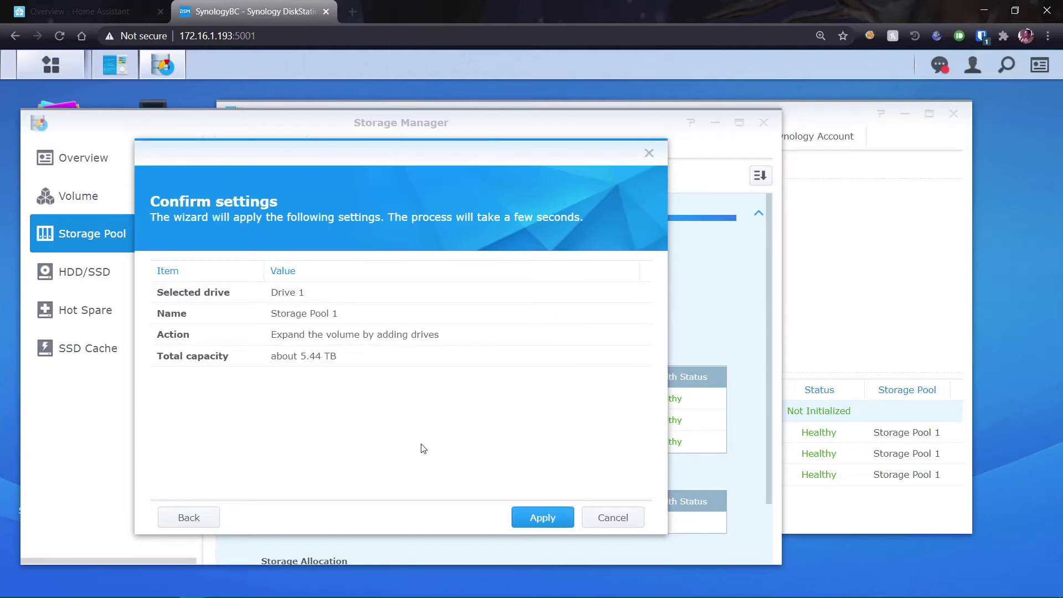
click(541, 518)
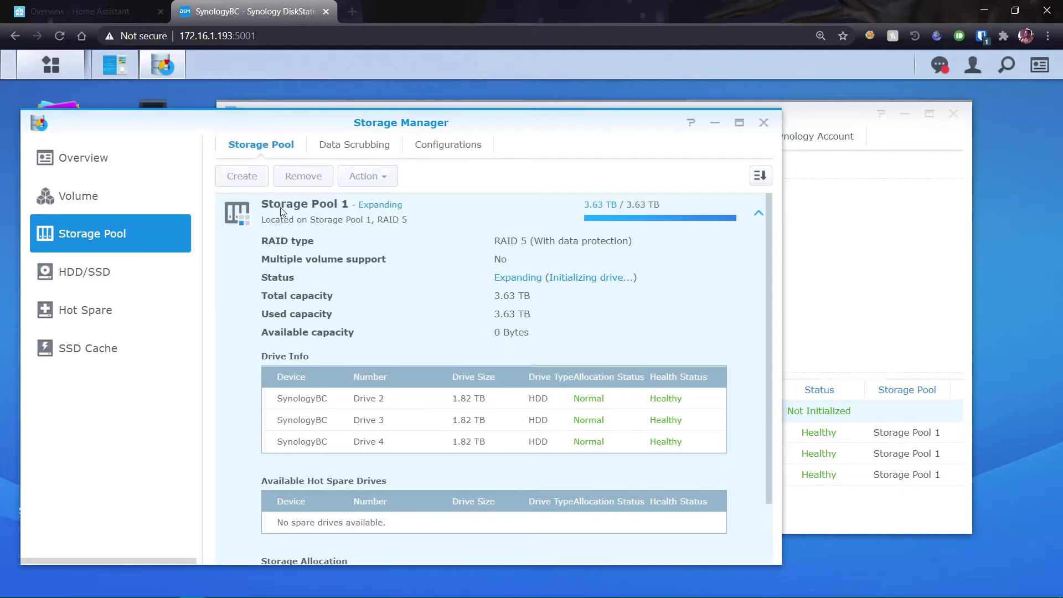
Watch Storage Pool 1 expand with Drive 1 and check storage health in the Widgets panel
scroll(247, 395, down, 2)
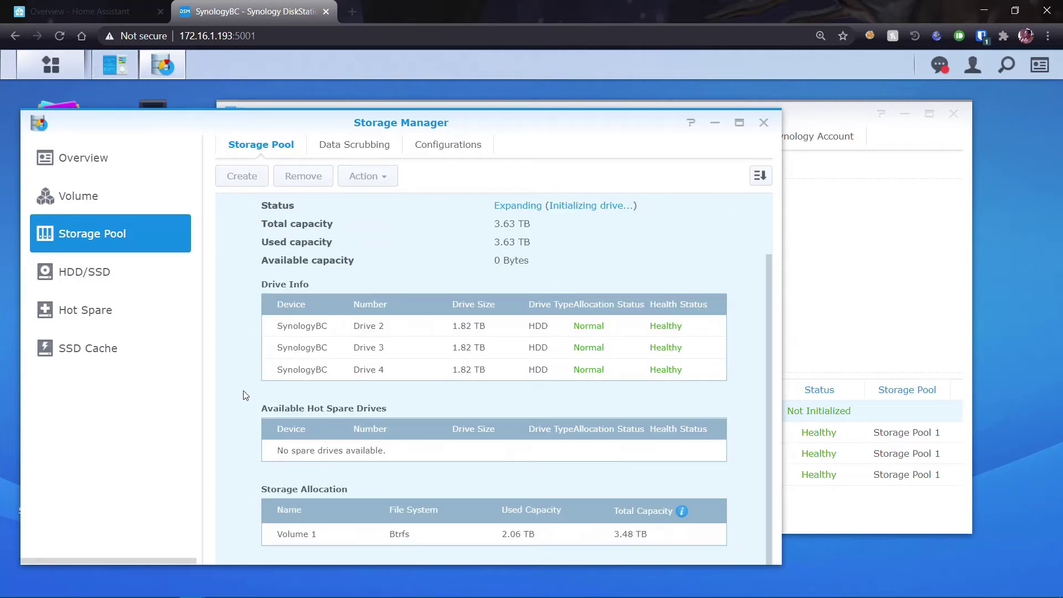
scroll(242, 409, up, 3)
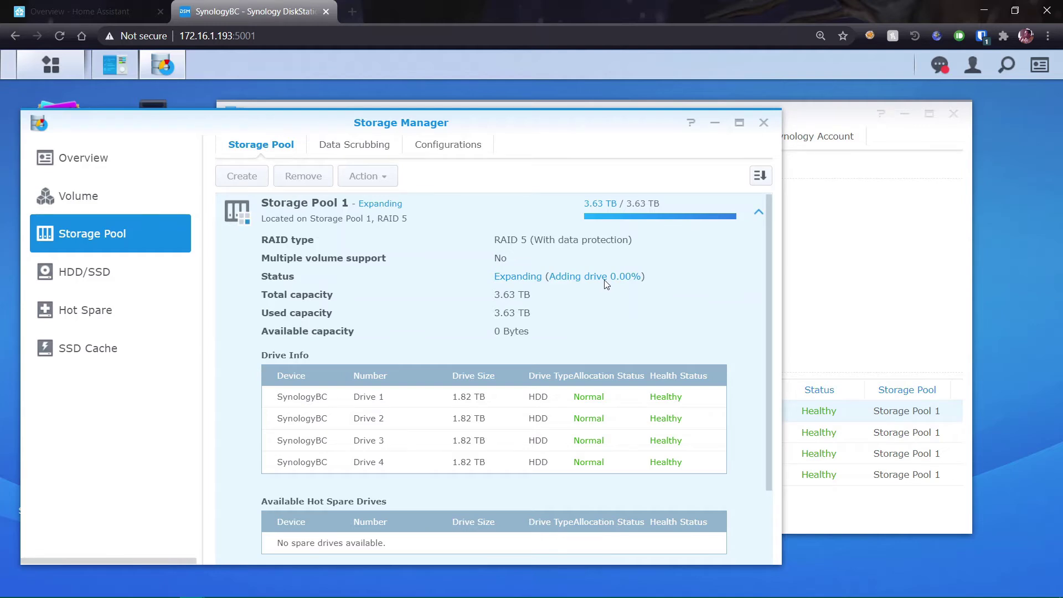
click(1041, 76)
scroll(784, 334, down, 1)
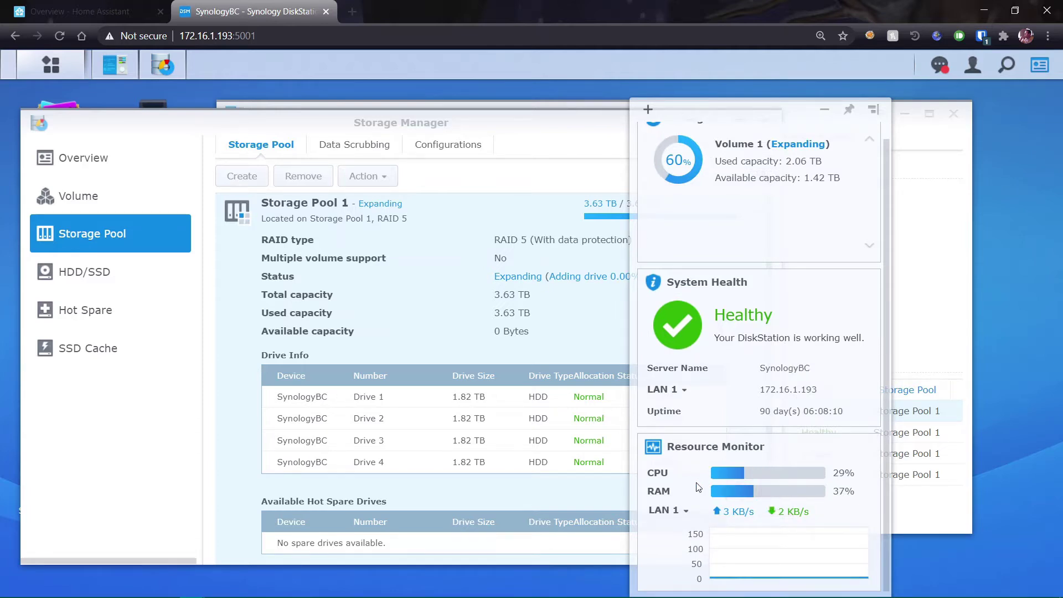
scroll(740, 372, up, 1)
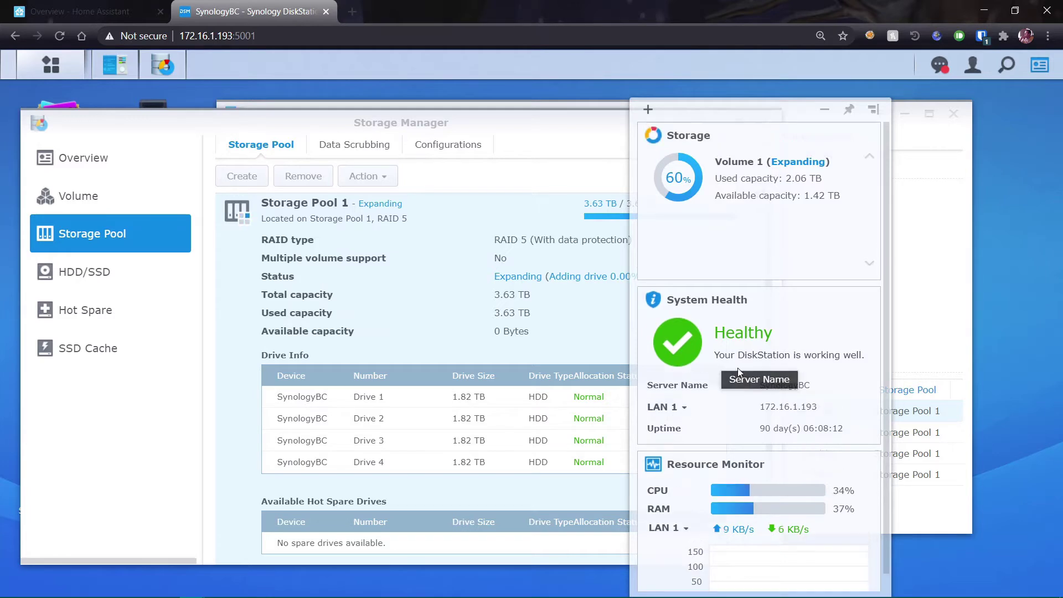
scroll(731, 376, down, 1)
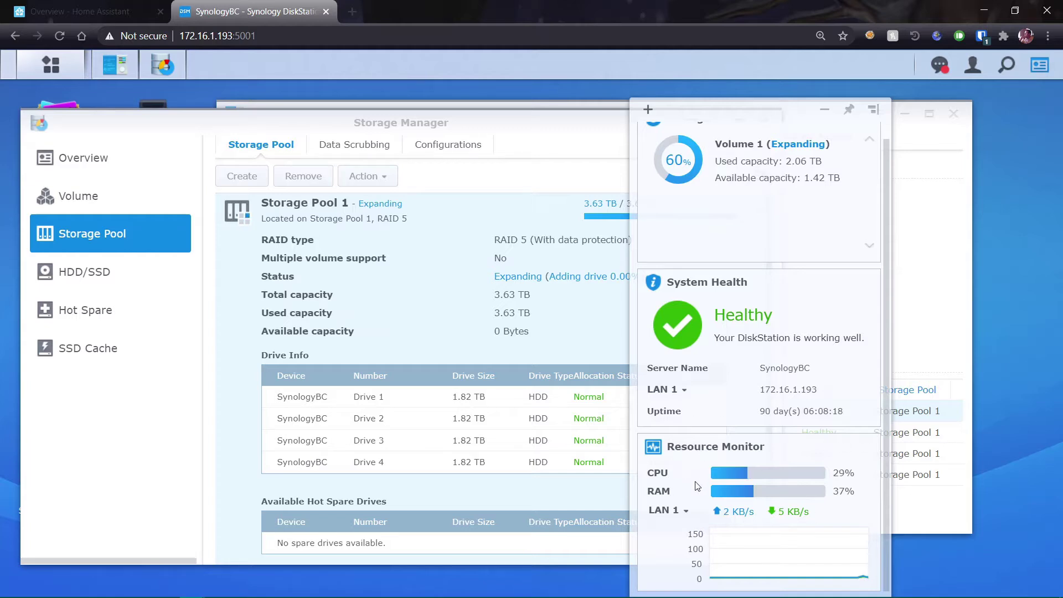
scroll(697, 487, up, 1)
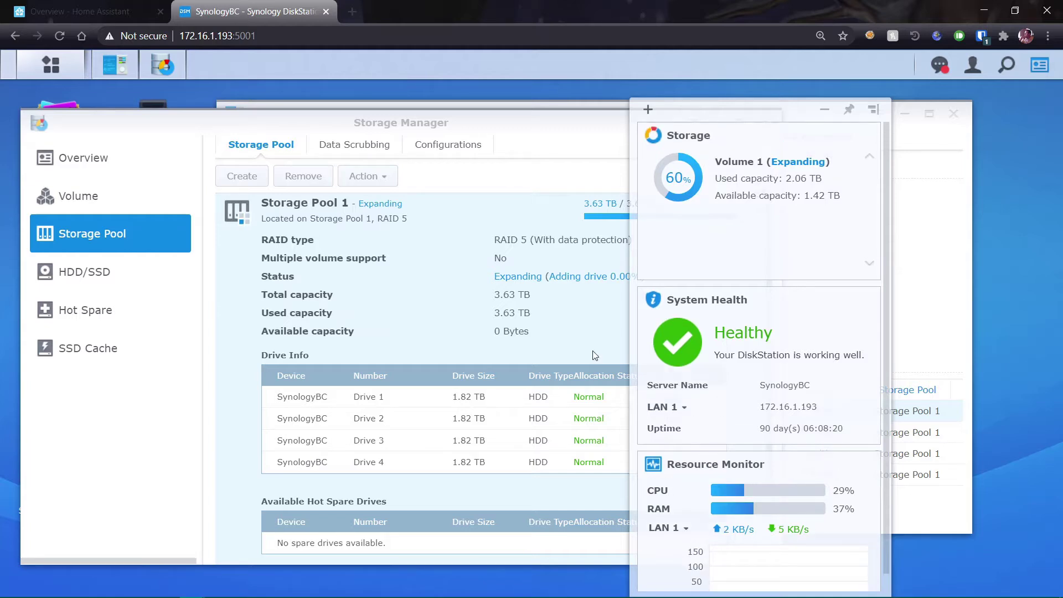
click(486, 131)
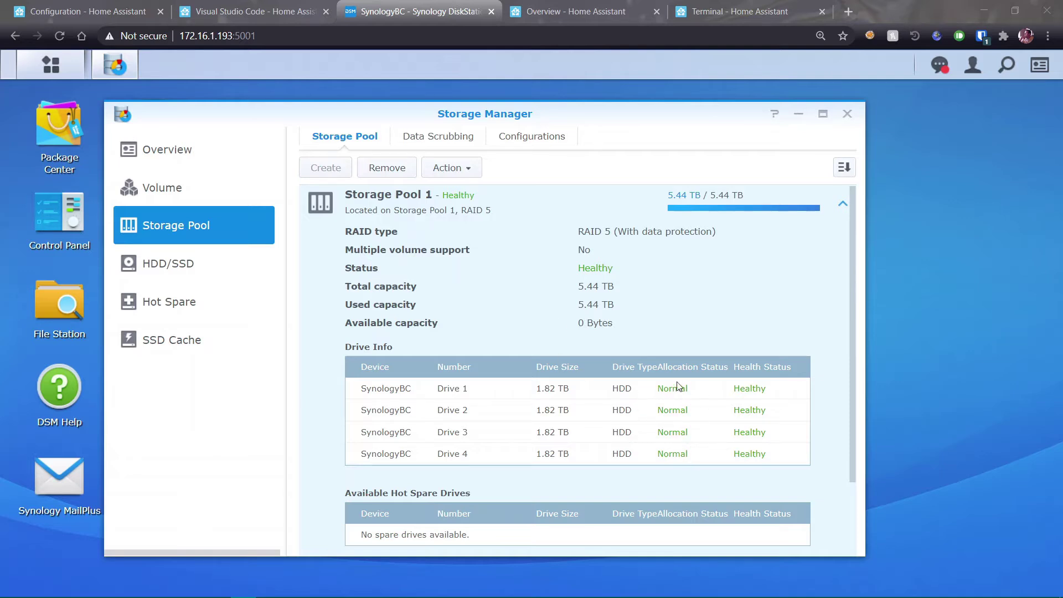
Show the Storage Manager overview confirming the pool is Healthy at 5.44 TB
click(172, 155)
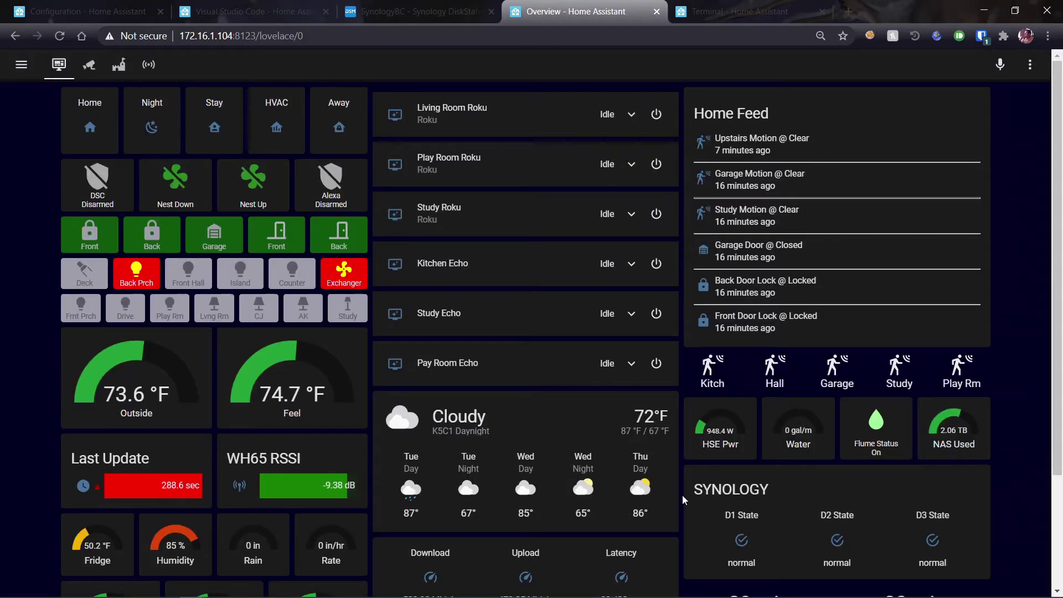
Go to Configuration > Integrations and open the Synology DSM integration's 6 devices
scroll(729, 495, down, 3)
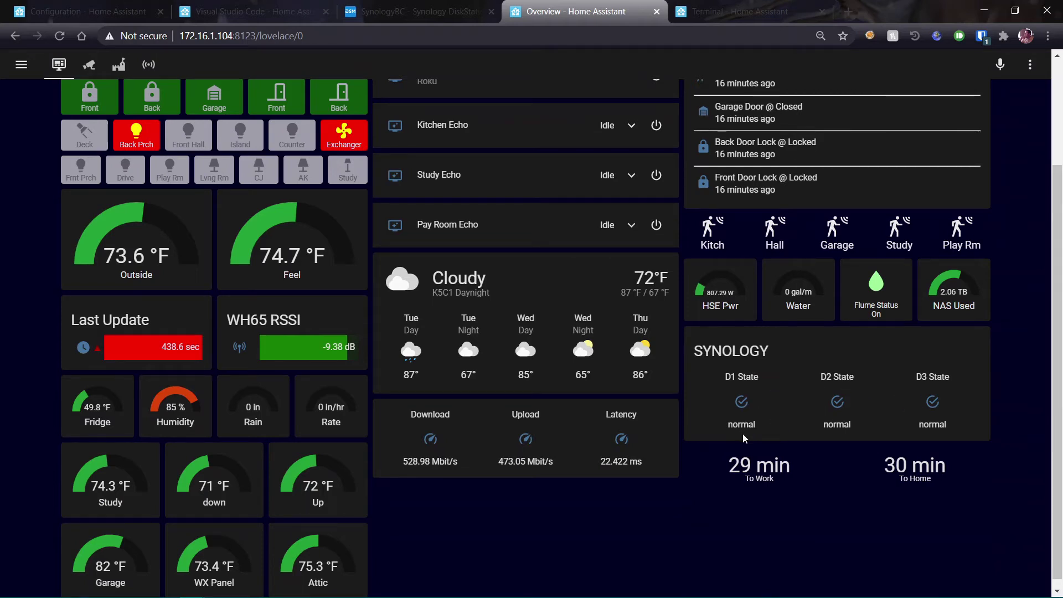
scroll(741, 433, up, 3)
click(86, 12)
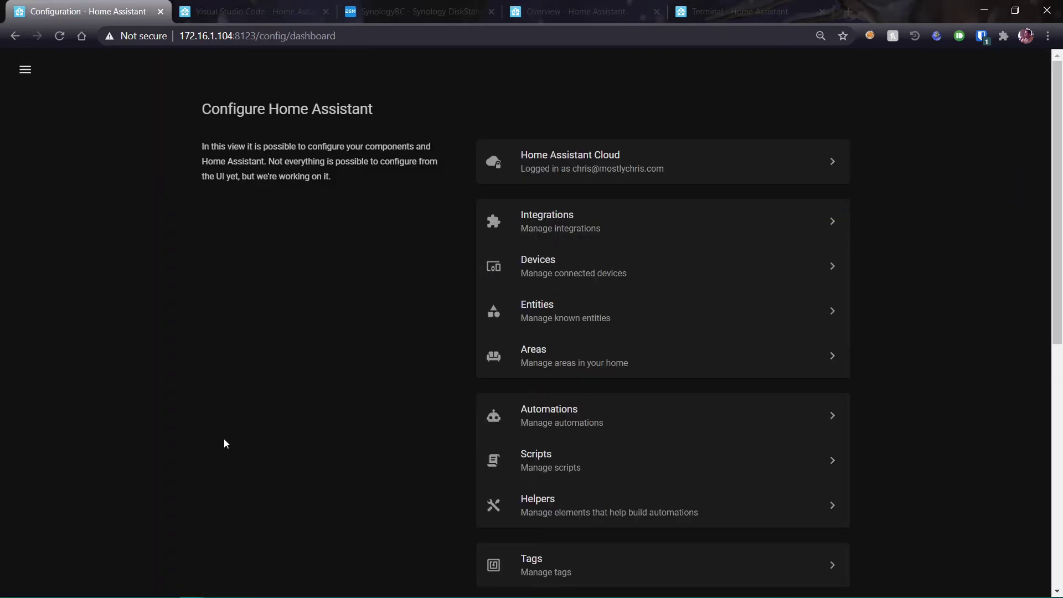
click(24, 70)
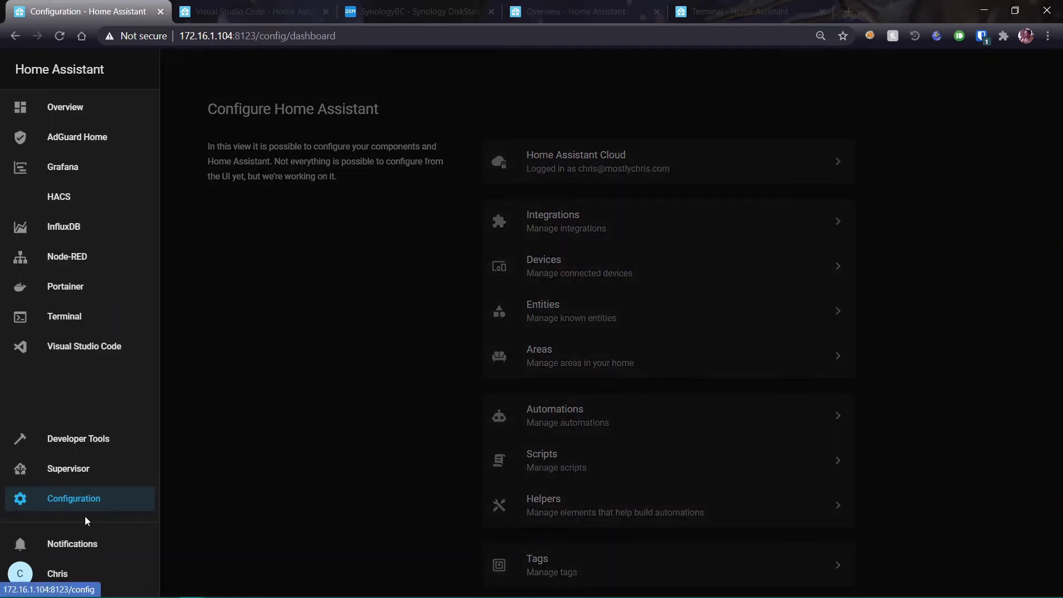
click(79, 502)
click(583, 224)
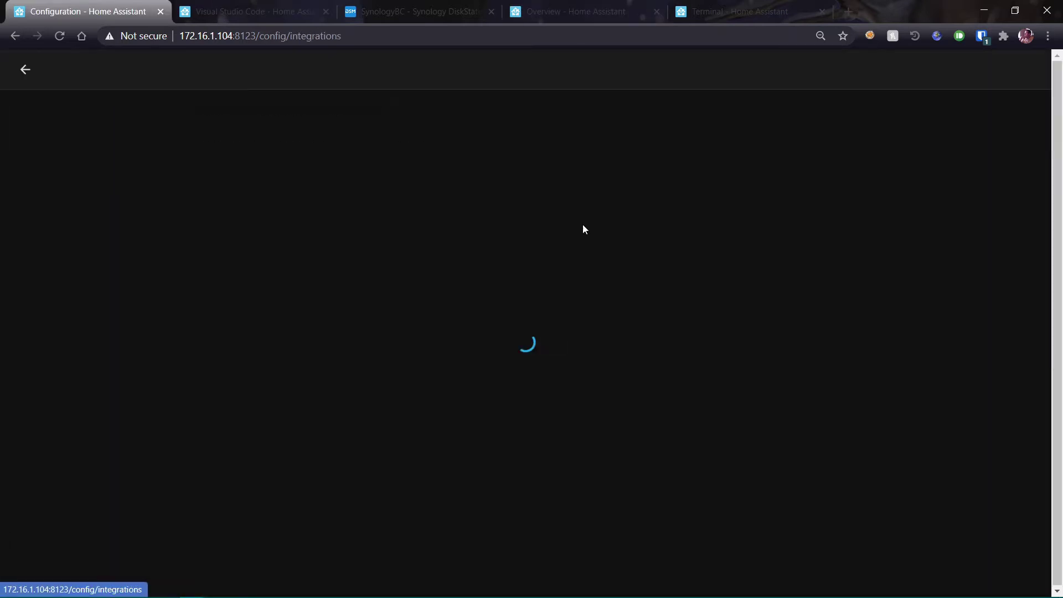
scroll(637, 321, down, 5)
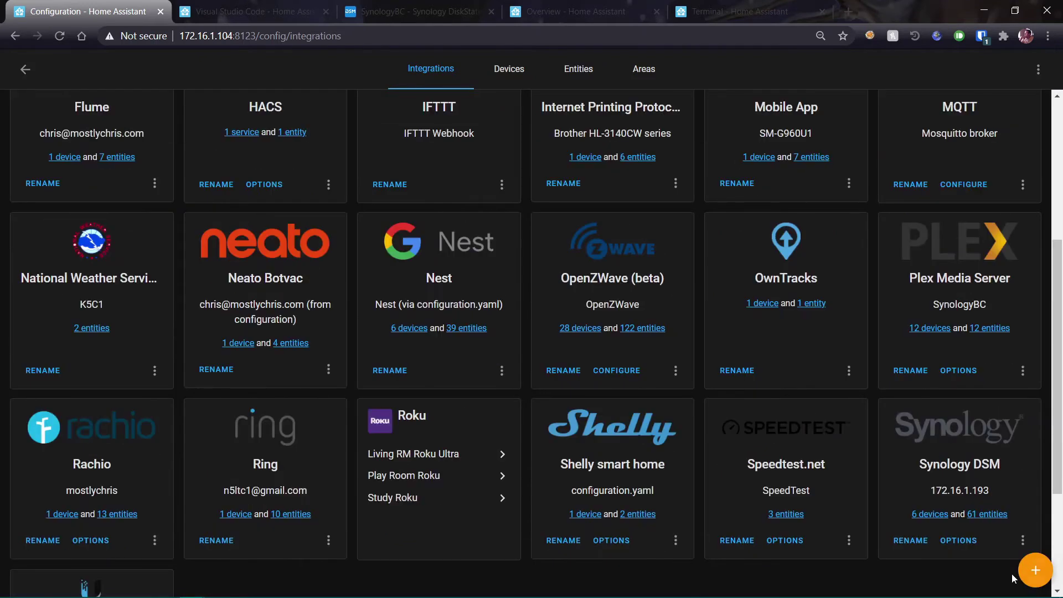
click(942, 514)
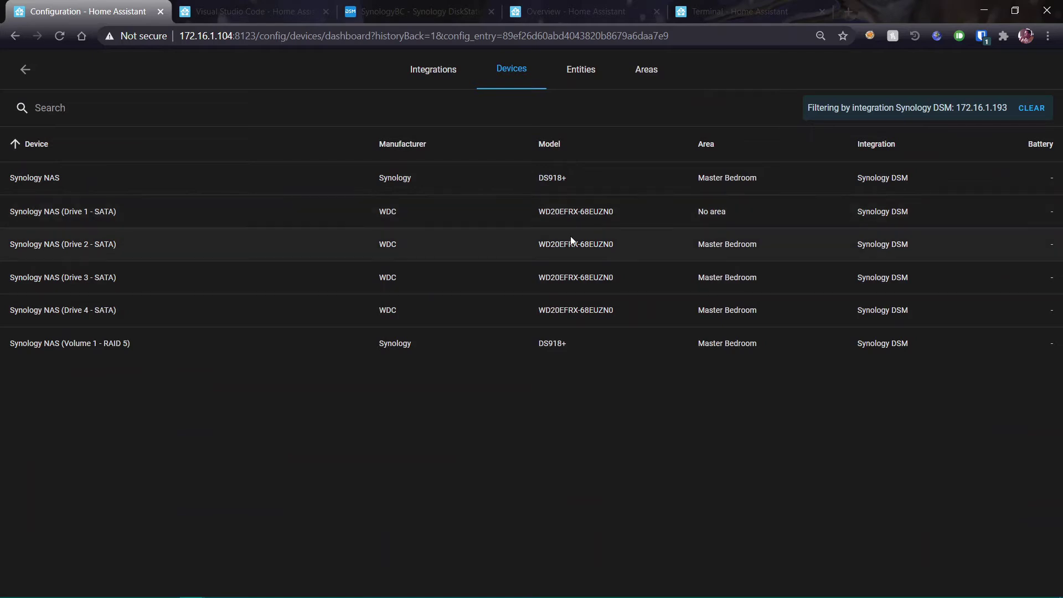
Enable Drive 1's disabled sensor SynologyBC Drive 1 Status (Smart)
click(263, 212)
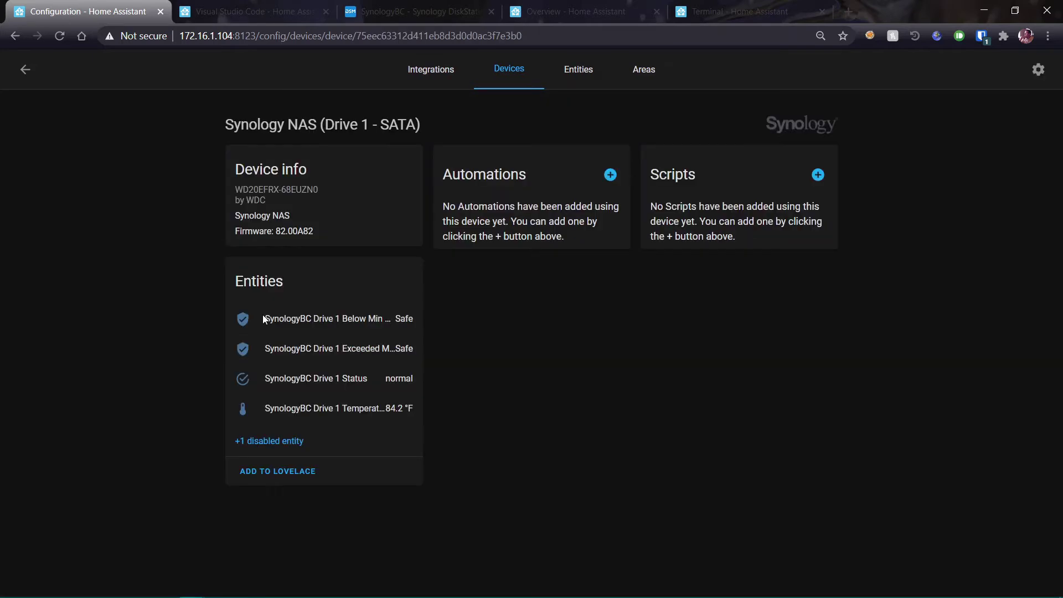
click(294, 443)
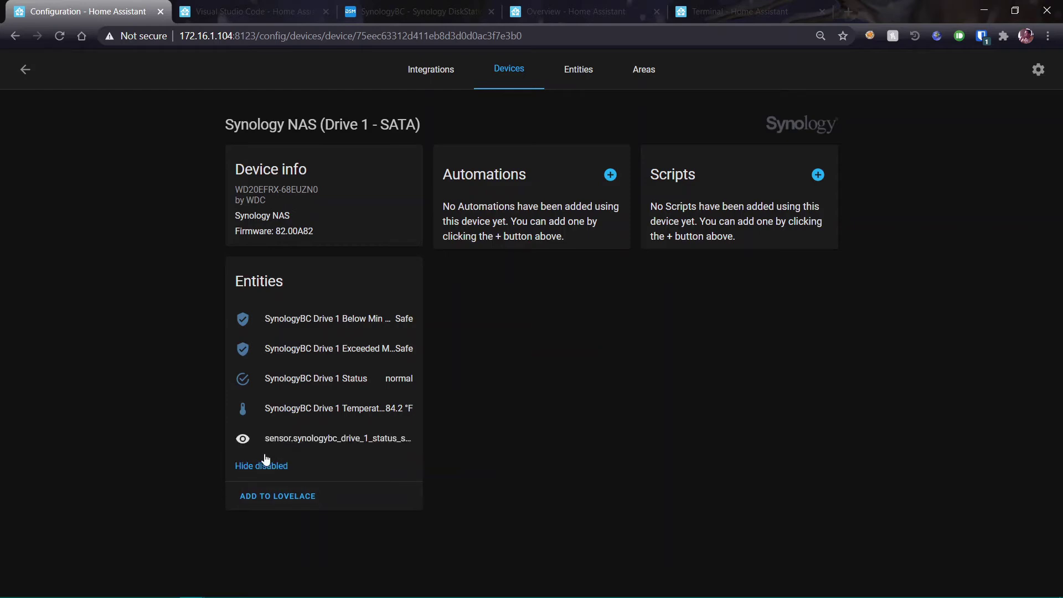
click(285, 437)
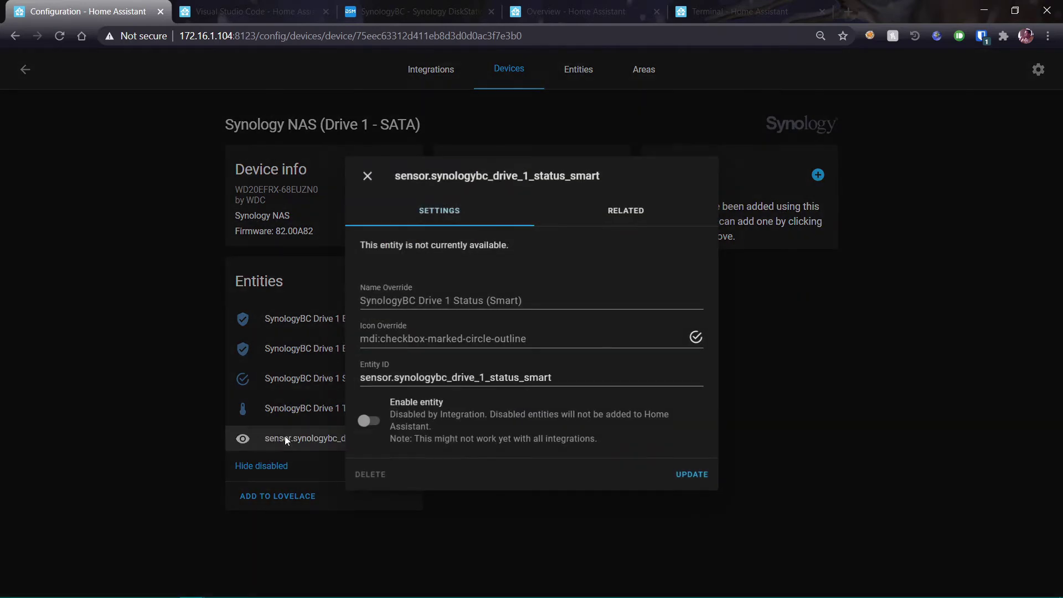
click(368, 421)
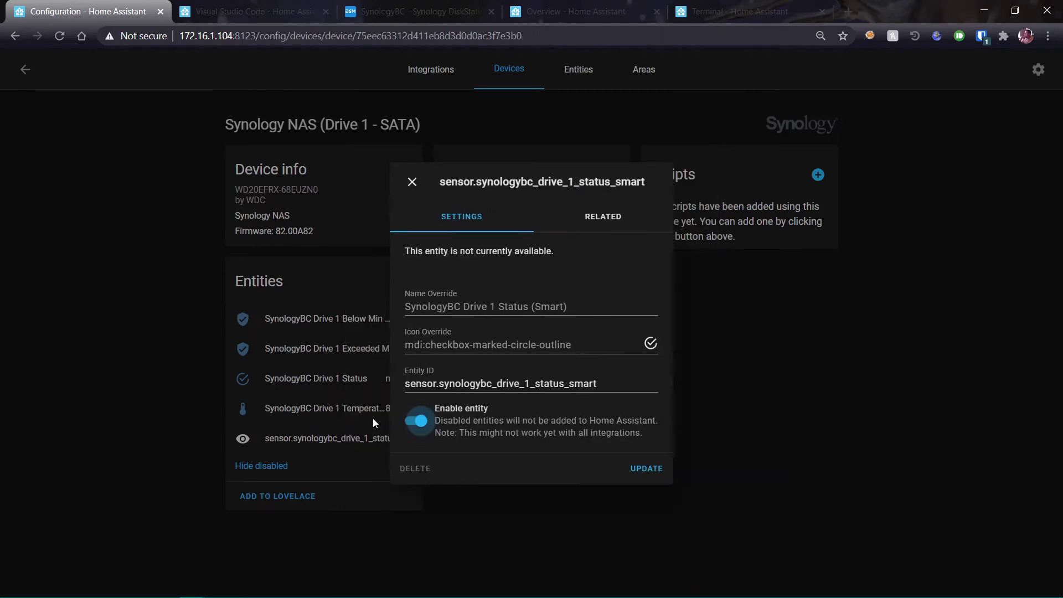
click(642, 468)
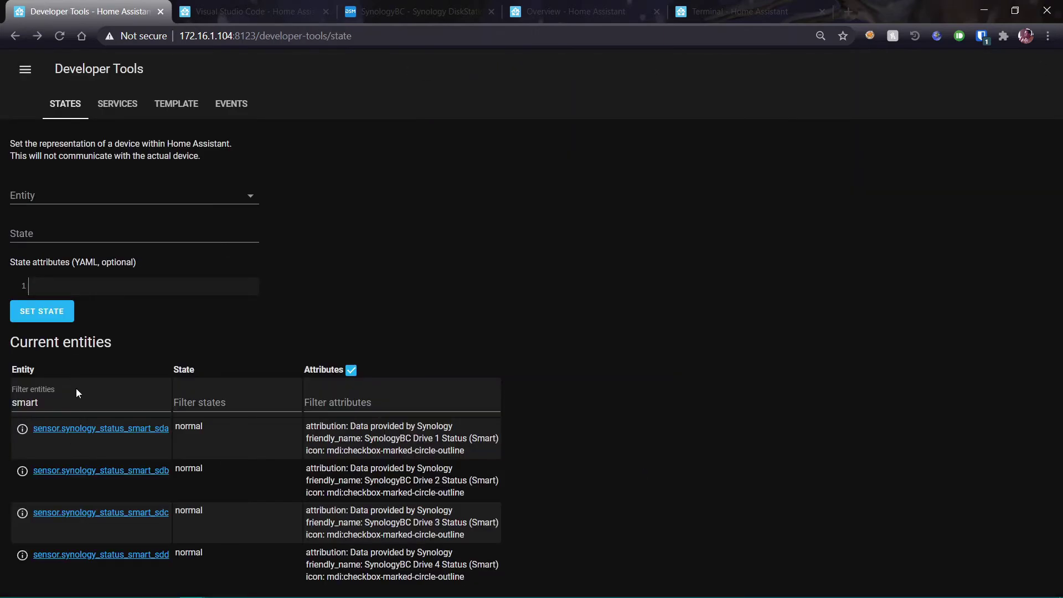
Filter the Developer Tools entity states to 'drive_' and review the SynologyBC drive status sensors
click(74, 399)
key(BackSpace)
key(BackSpace)
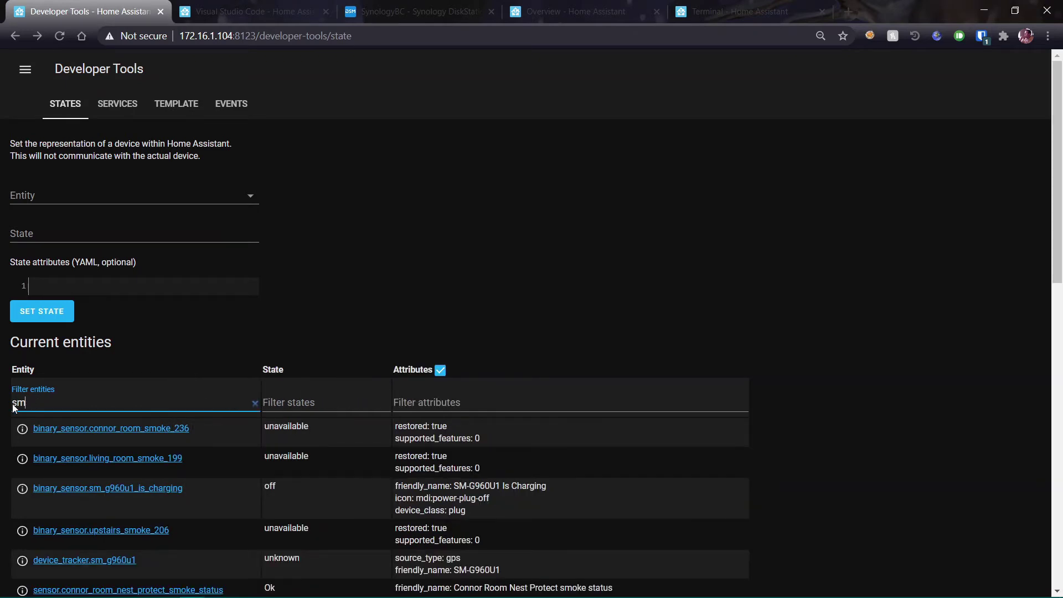
key(BackSpace)
key(BackSpace)
text(drive_2)
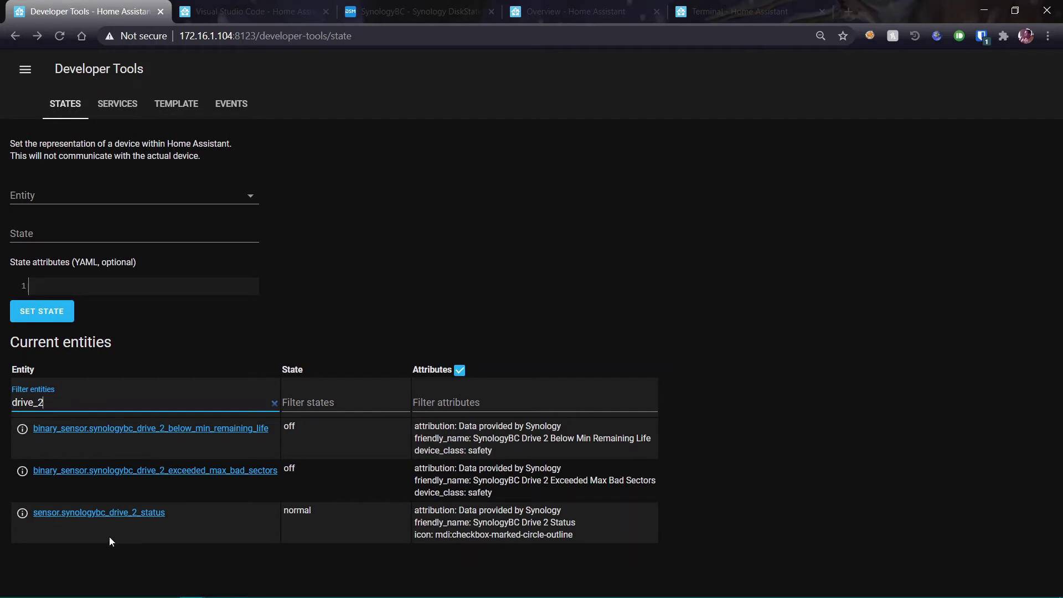
key(BackSpace)
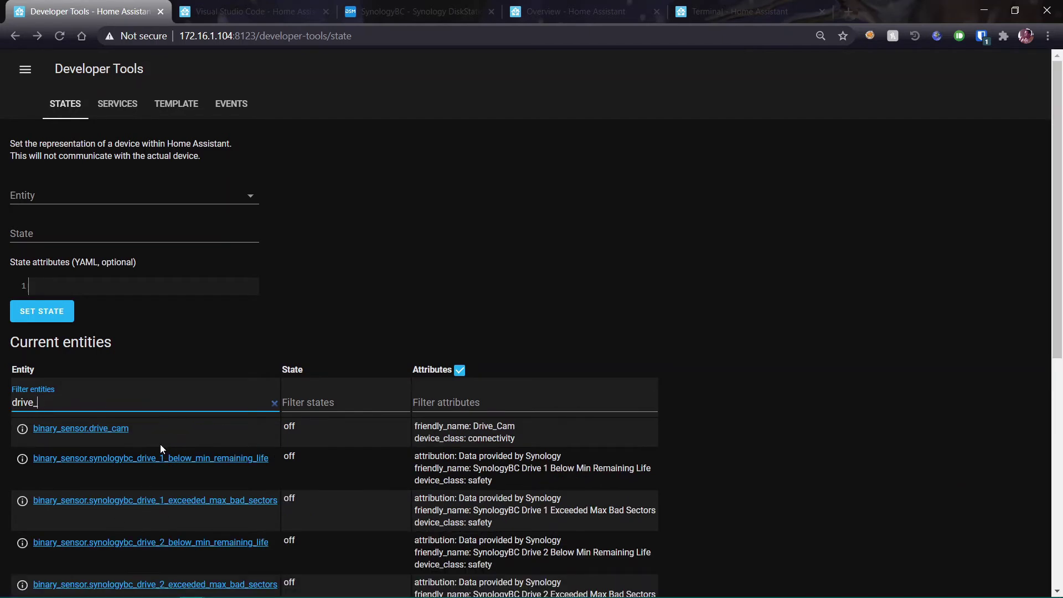
scroll(233, 460, down, 5)
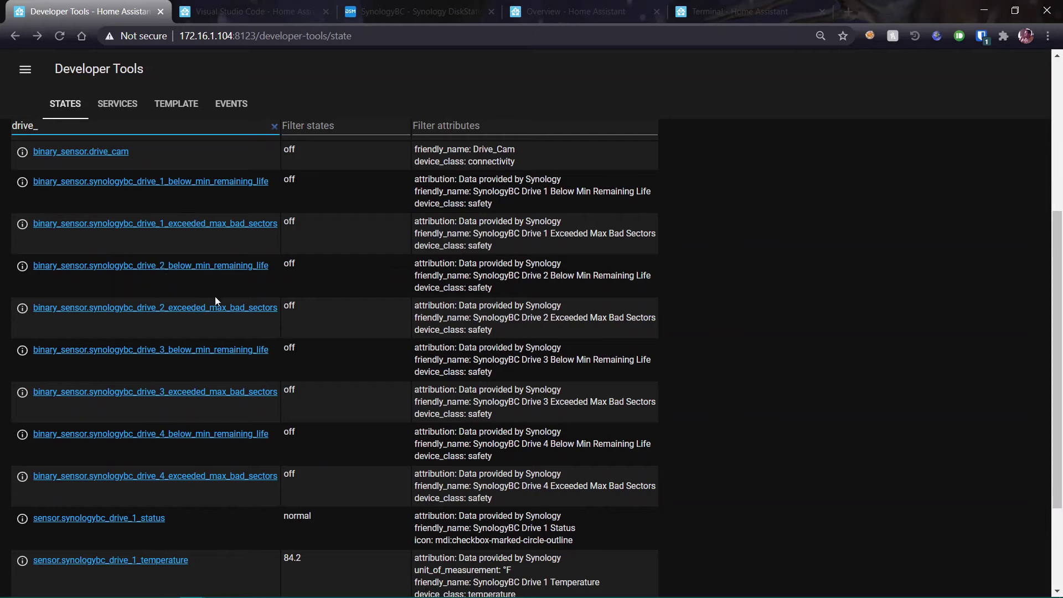
scroll(205, 438, down, 3)
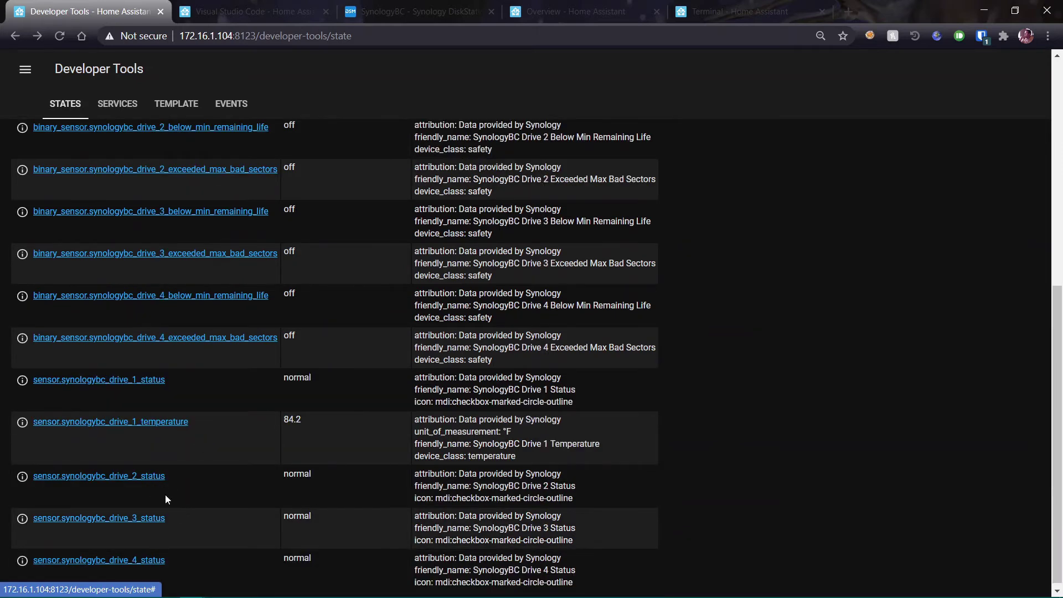
click(249, 11)
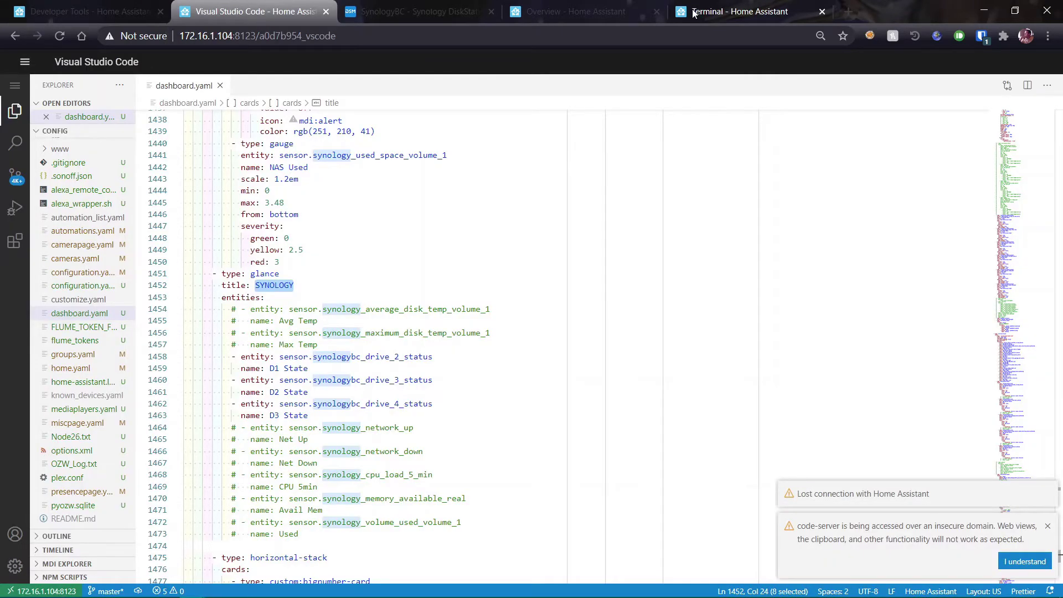
Duplicate the drive_2 entity and name lines above themselves in the SYNOLOGY glance card
click(603, 14)
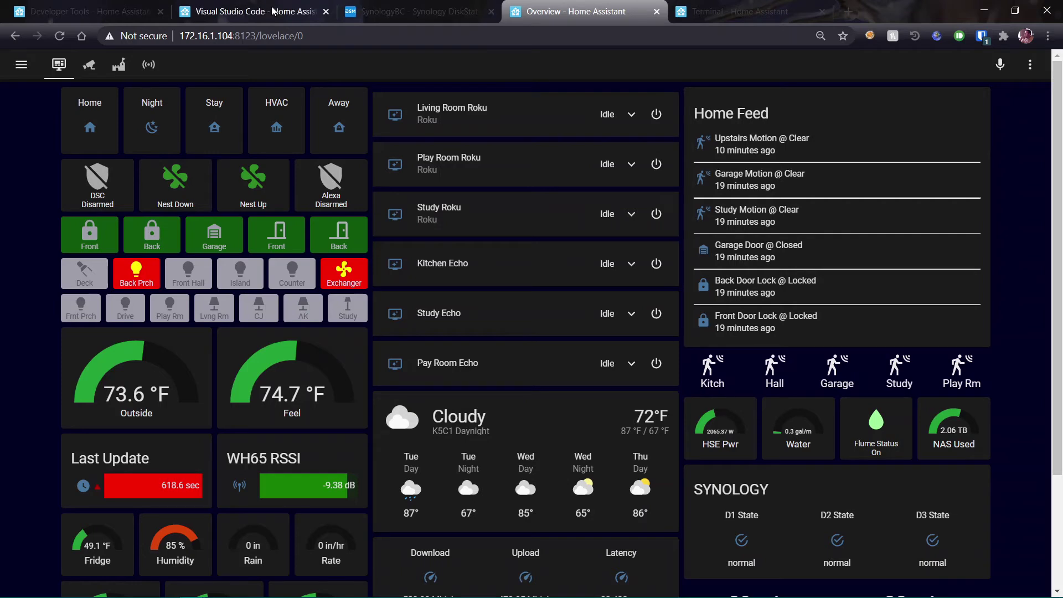
click(255, 11)
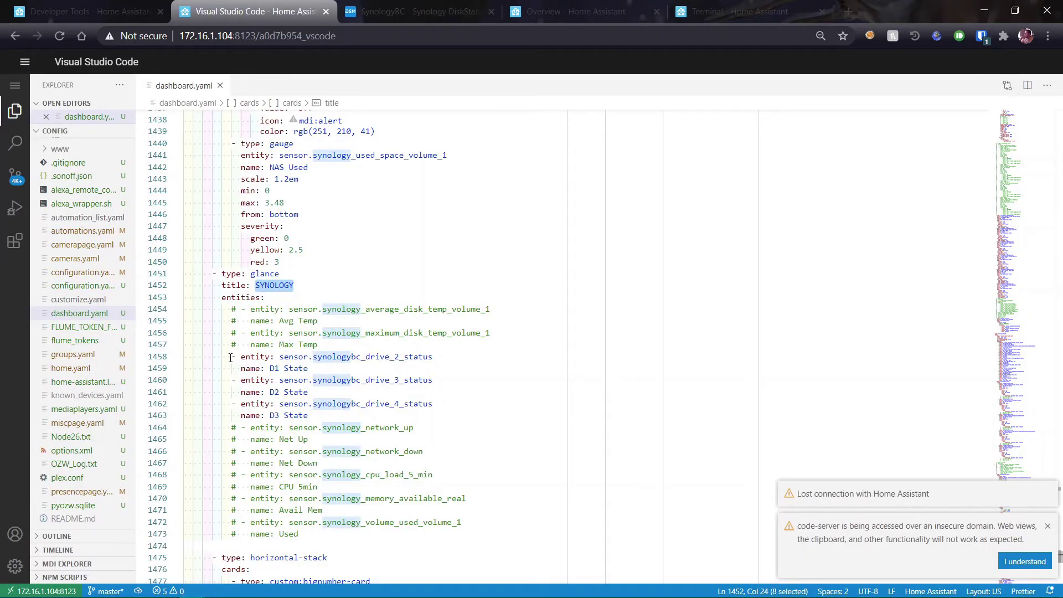
drag(233, 358, 312, 368)
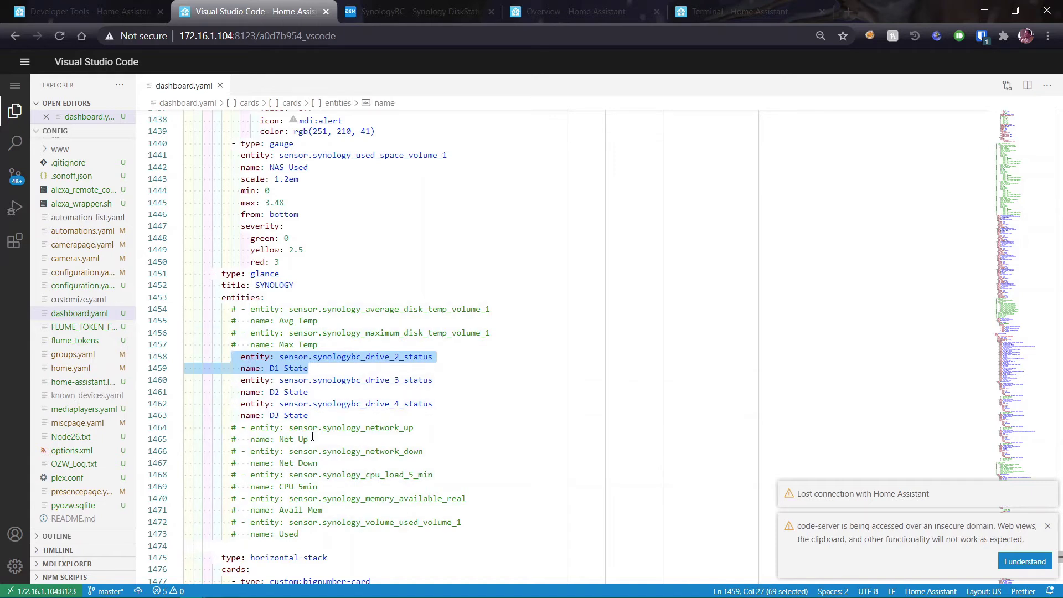
key(Return)
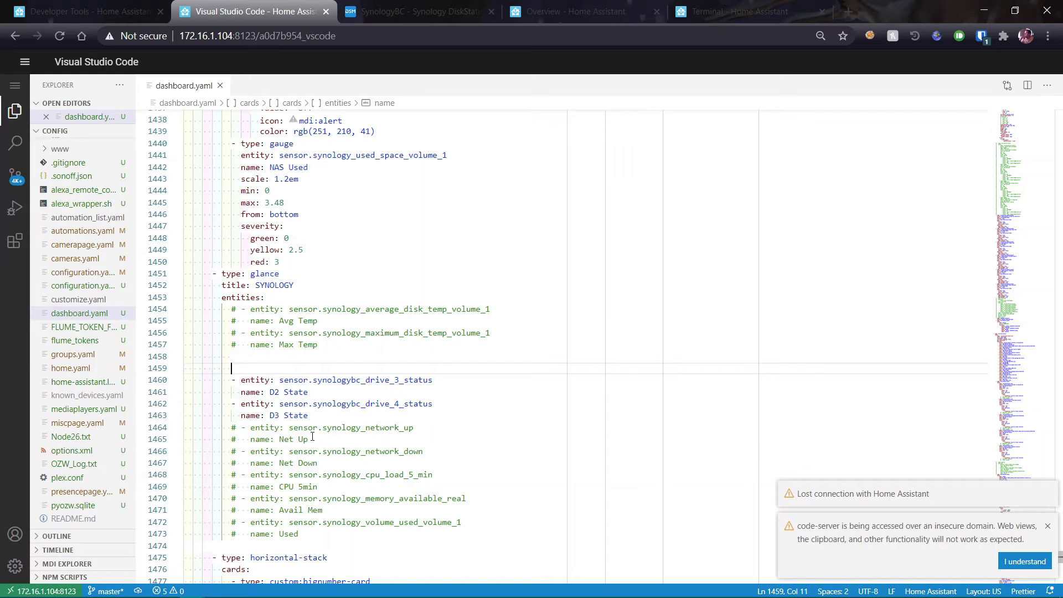
key(ctrl+z)
key(ctrl+c)
key(ctrl+shift+Return)
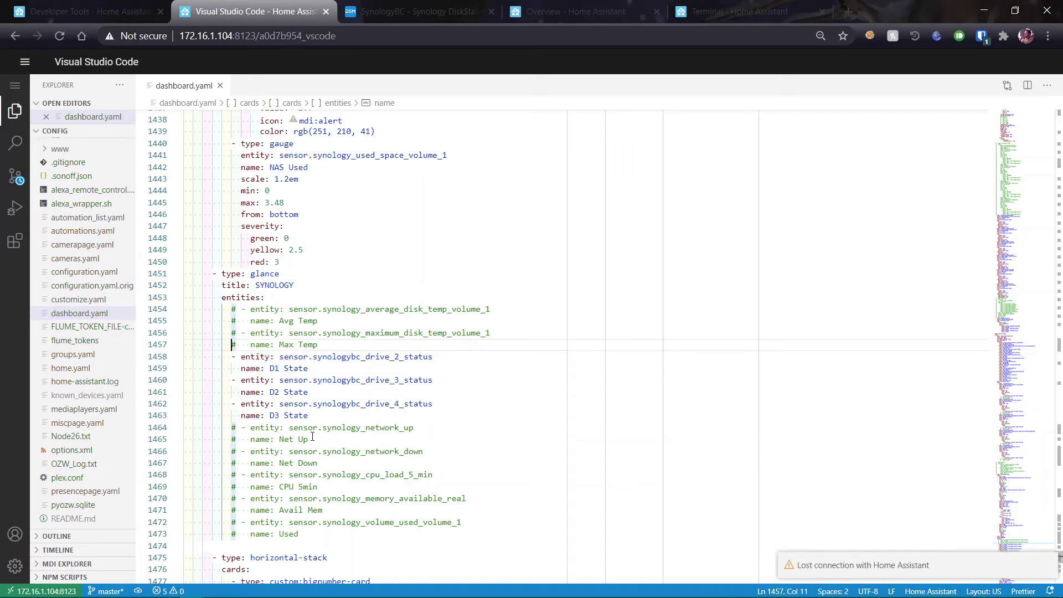
key(ctrl+v)
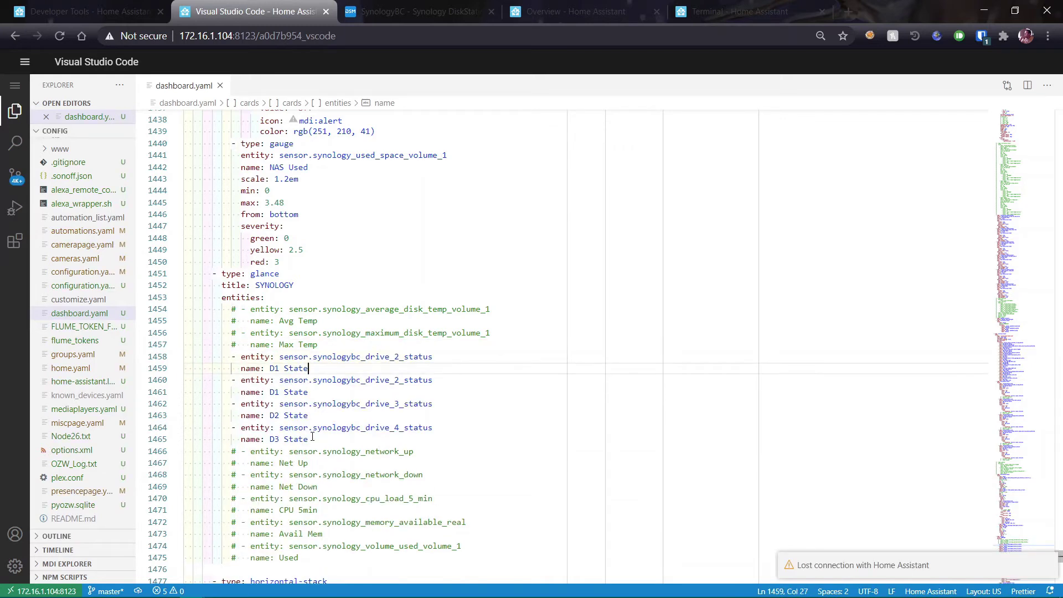
Change the copy's entity to drive_1 and renumber the names D1 State through D4 State
click(399, 356)
key(BackSpace)
text(1)
key(Down)
key(Down)
key(Down)
key(Left)
key(Left)
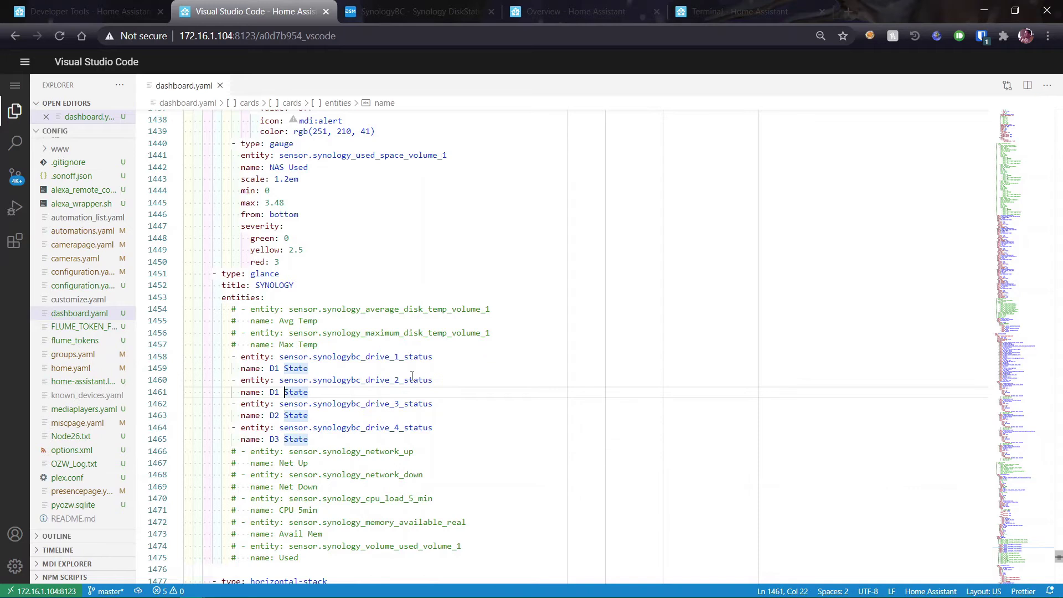
key(Left)
key(BackSpace)
text(2)
key(Down)
key(Down)
key(BackSpace)
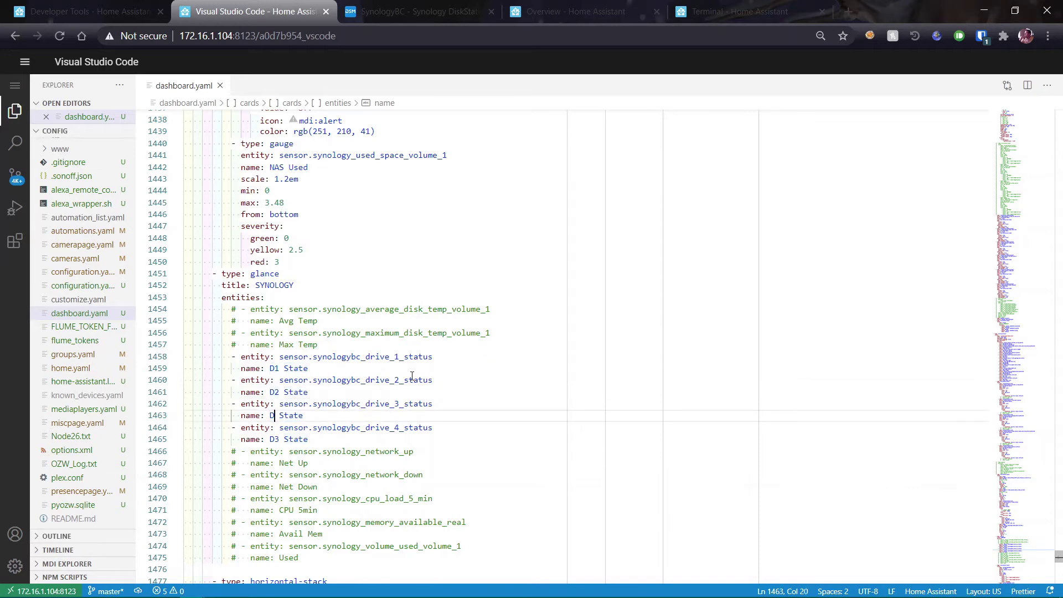
text(3)
key(Down)
key(Down)
key(BackSpace)
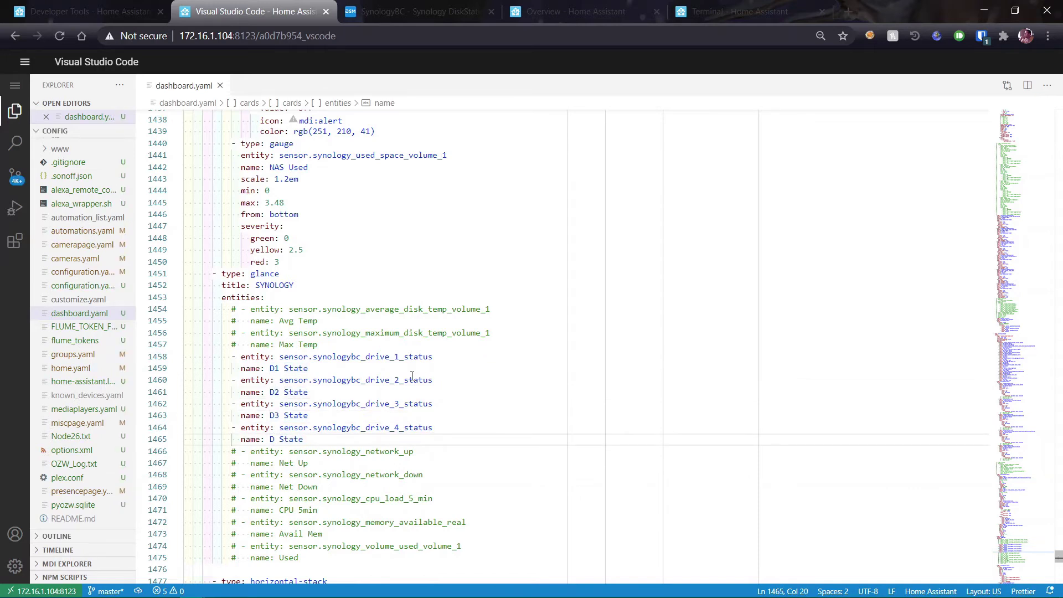
text(4)
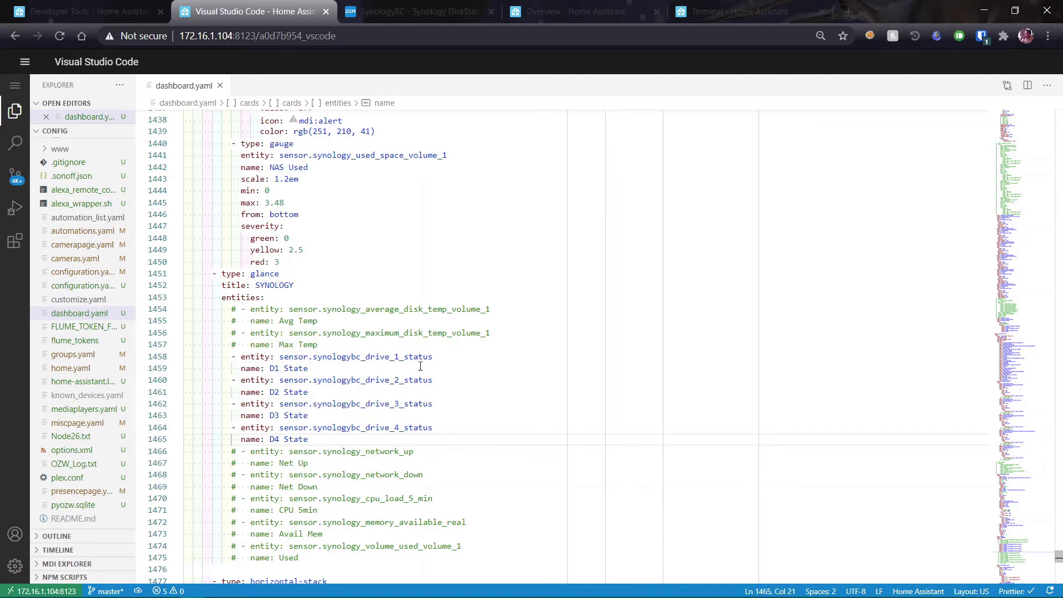
Refresh the Home Assistant dashboard and check the Synology card shows D1–D4 State as normal
click(544, 11)
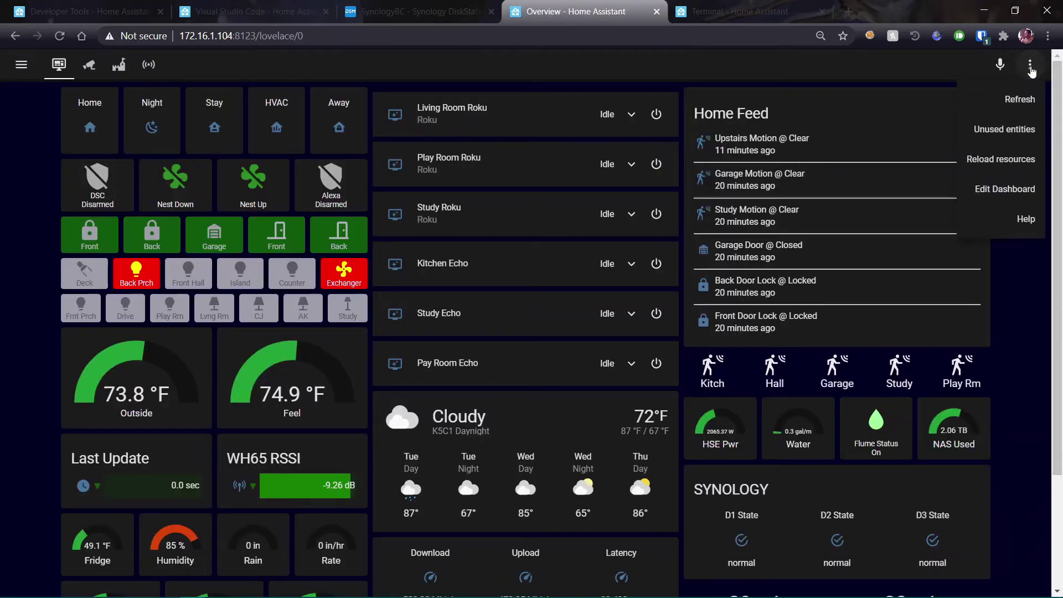
click(1026, 102)
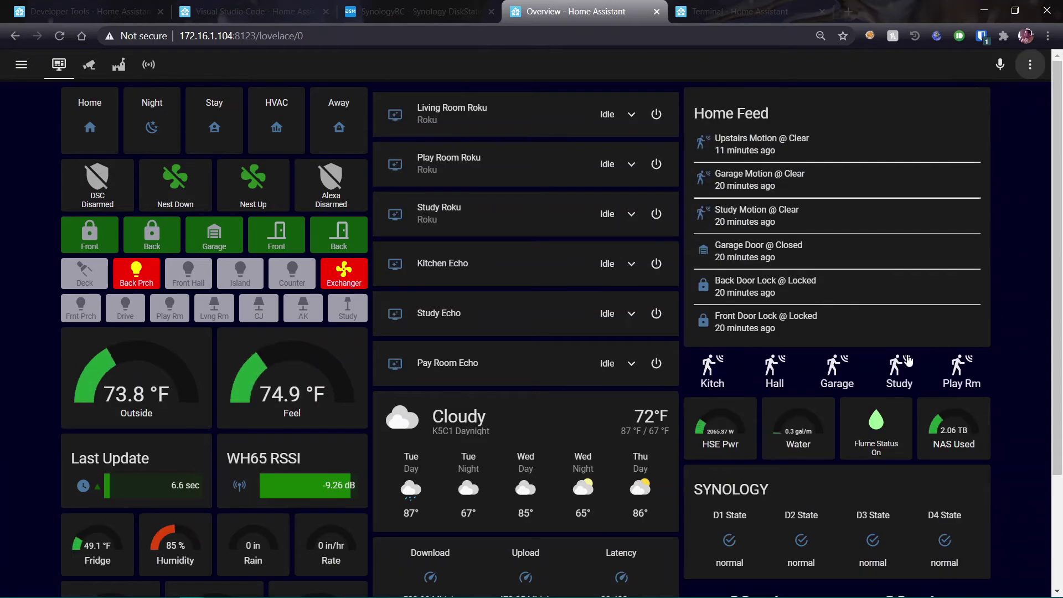
scroll(800, 535, down, 3)
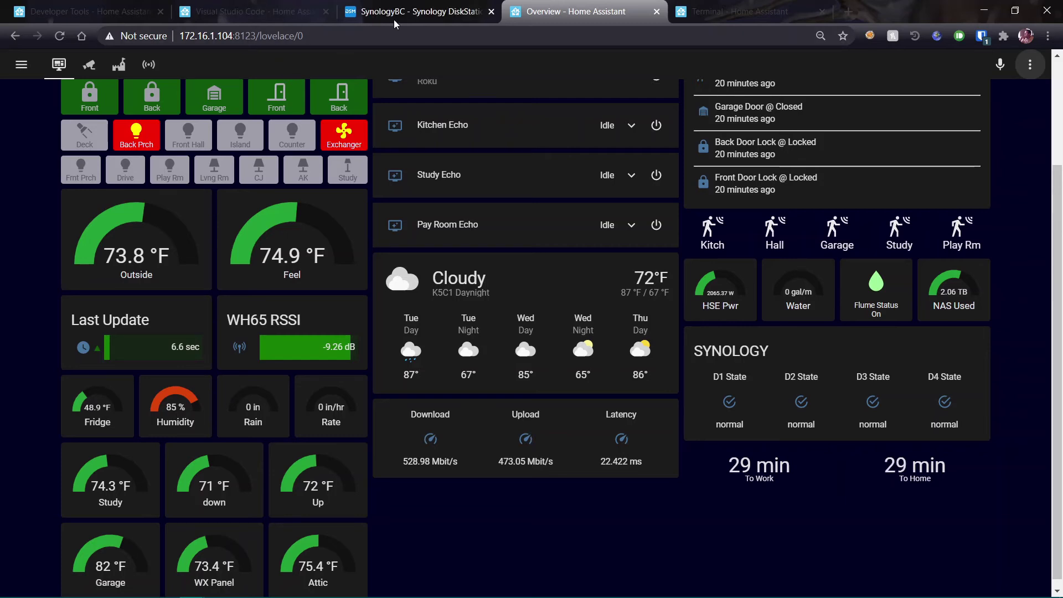
click(410, 15)
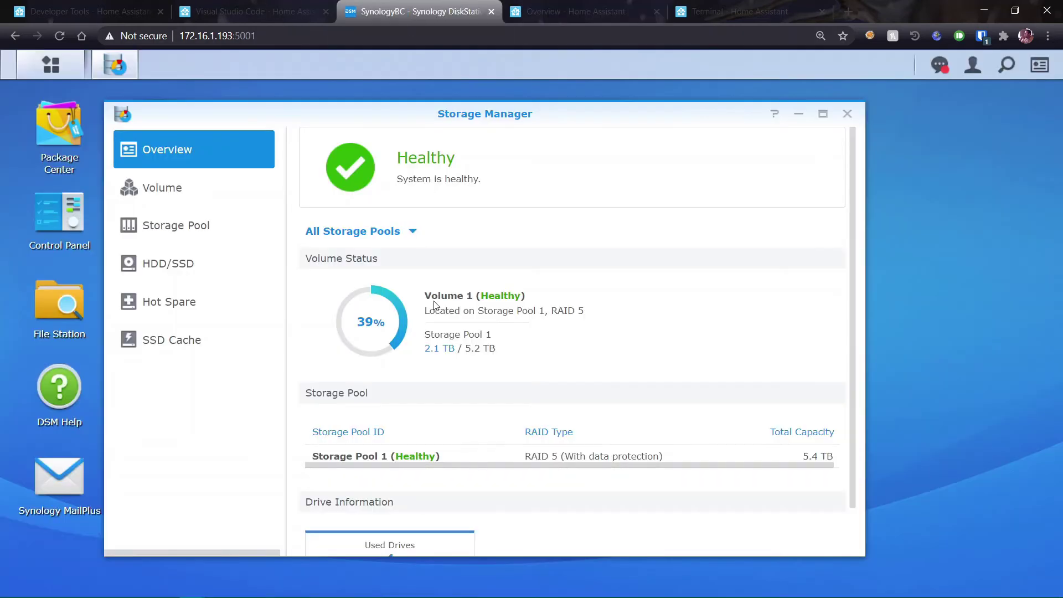
Check Volume 1's 2.1 TB of 5.2 TB in DSM, then place the caret at the NAS Used gauge max
click(195, 16)
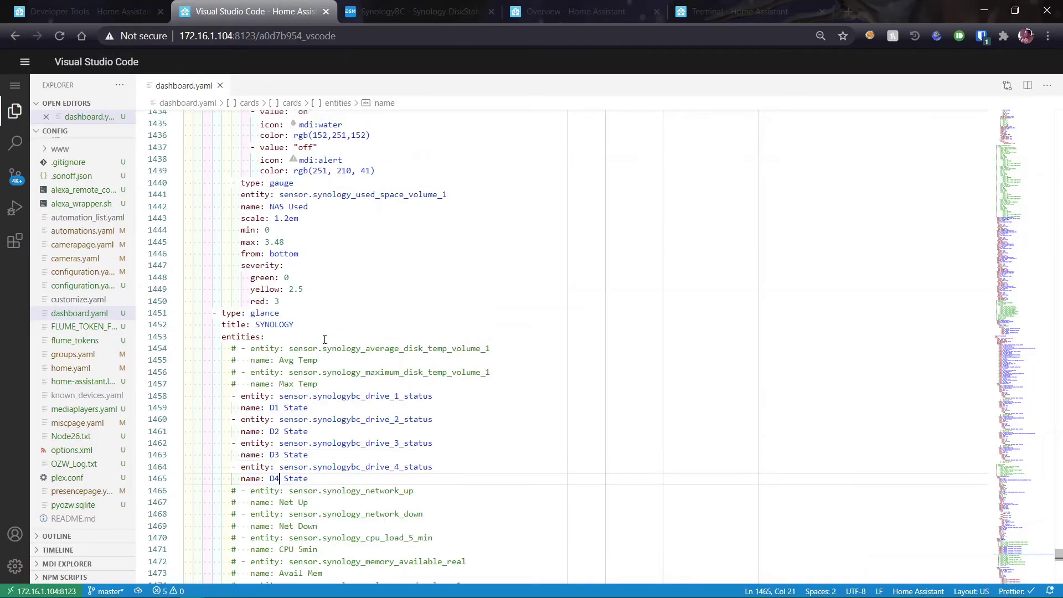
scroll(287, 283, up, 1)
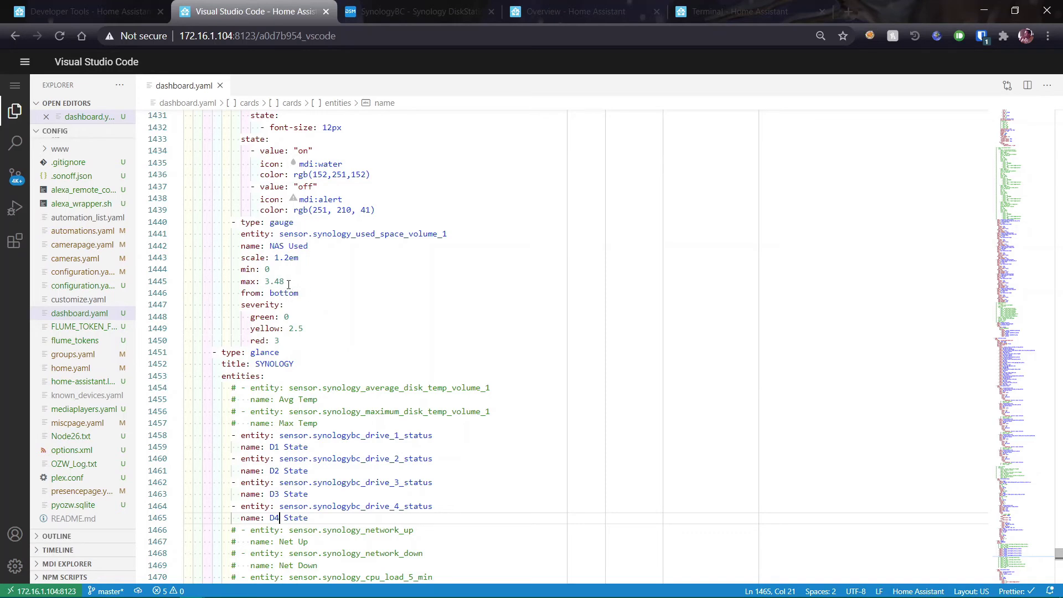
click(424, 13)
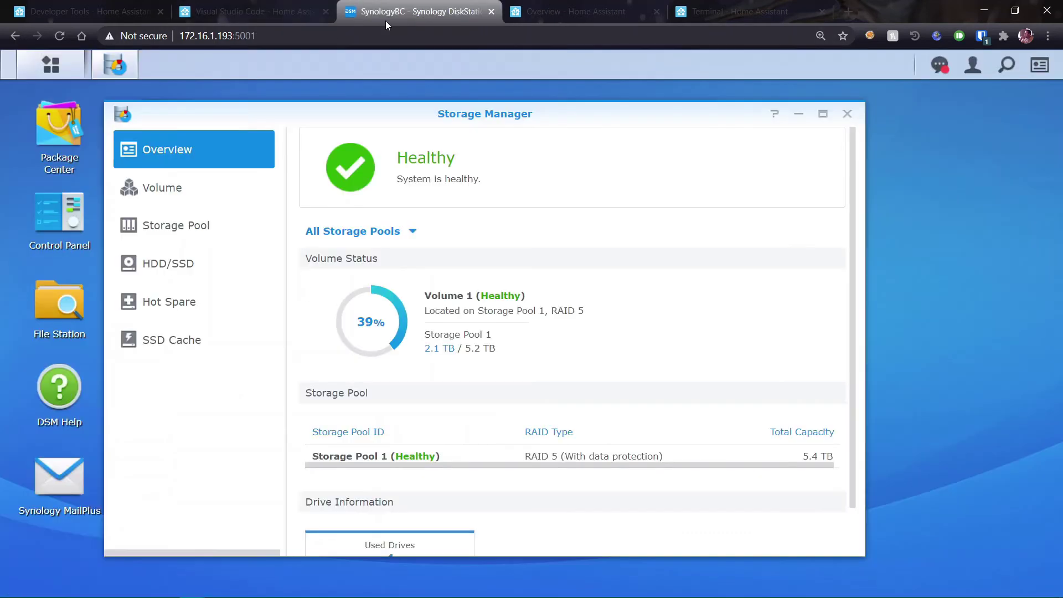
click(275, 12)
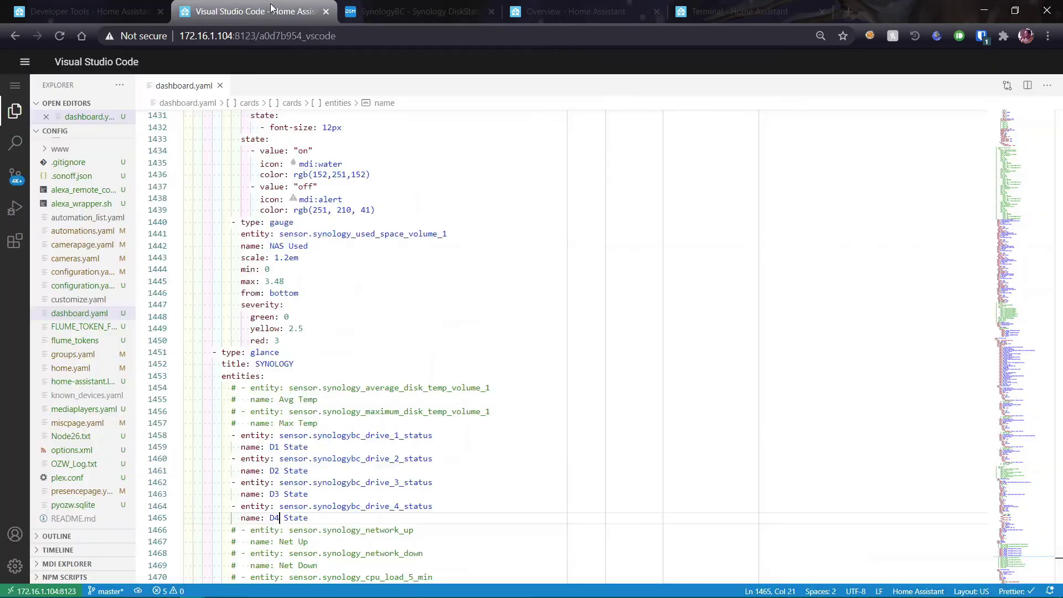
click(284, 283)
In dashboard.yaml, change the gauge max from 3.48 to 5.2, yellow from 2.5 to 3.5, and red from 3 to 4.5
key(BackSpace)
key(BackSpace)
key(BackSpace)
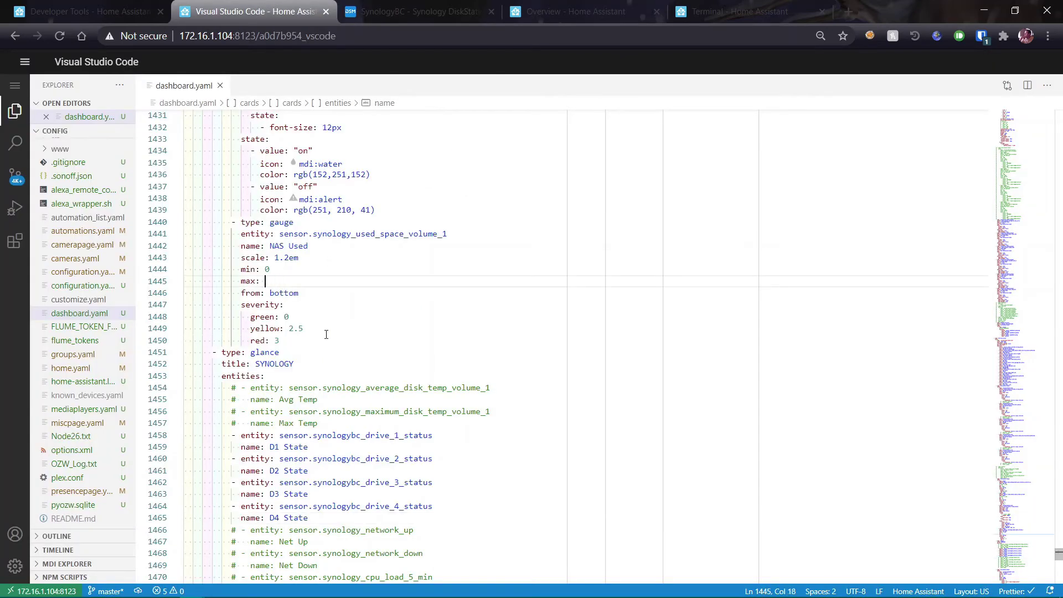
text(.2)
click(307, 330)
key(BackSpace)
key(BackSpace)
key(BackSpace)
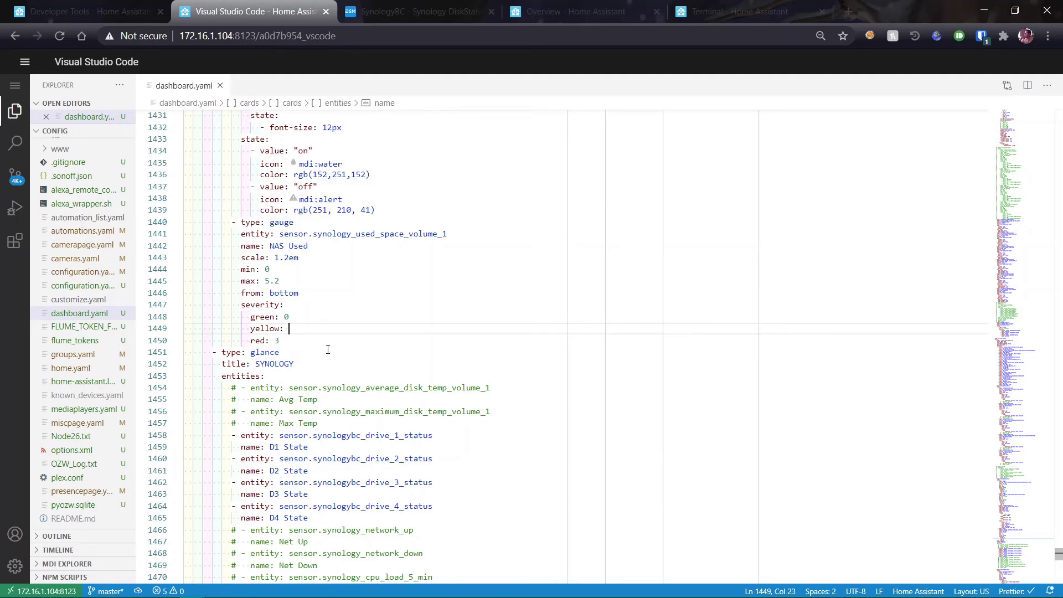
text(4)
key(BackSpace)
text(3.5)
key(Down)
key(BackSpace)
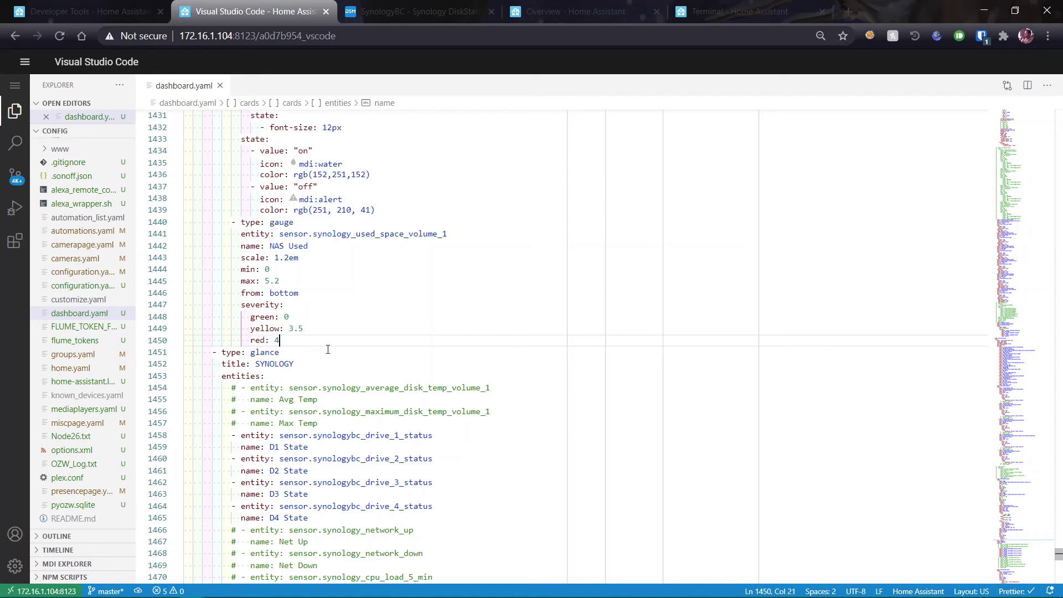
text(4.5)
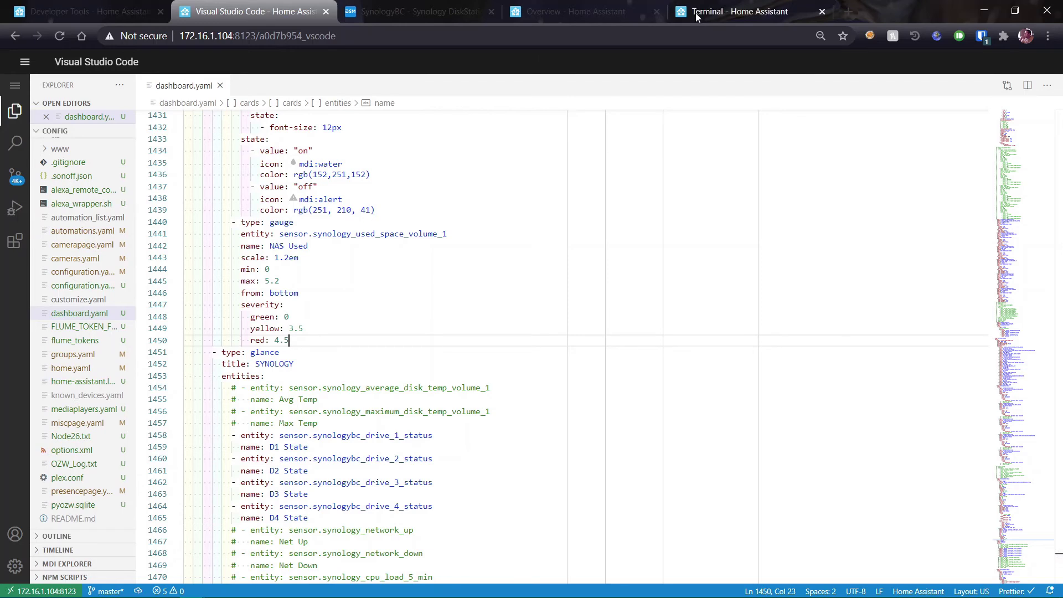
click(596, 11)
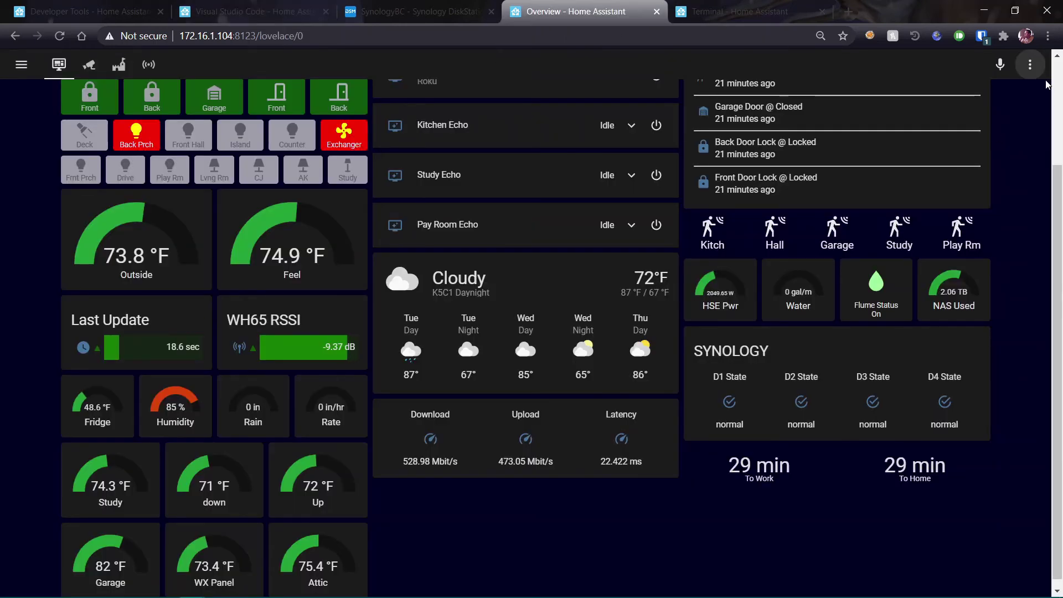
Refresh the Overview dashboard so the NAS Used gauge reads 2.06 TB on the new scale
click(1030, 64)
click(1020, 101)
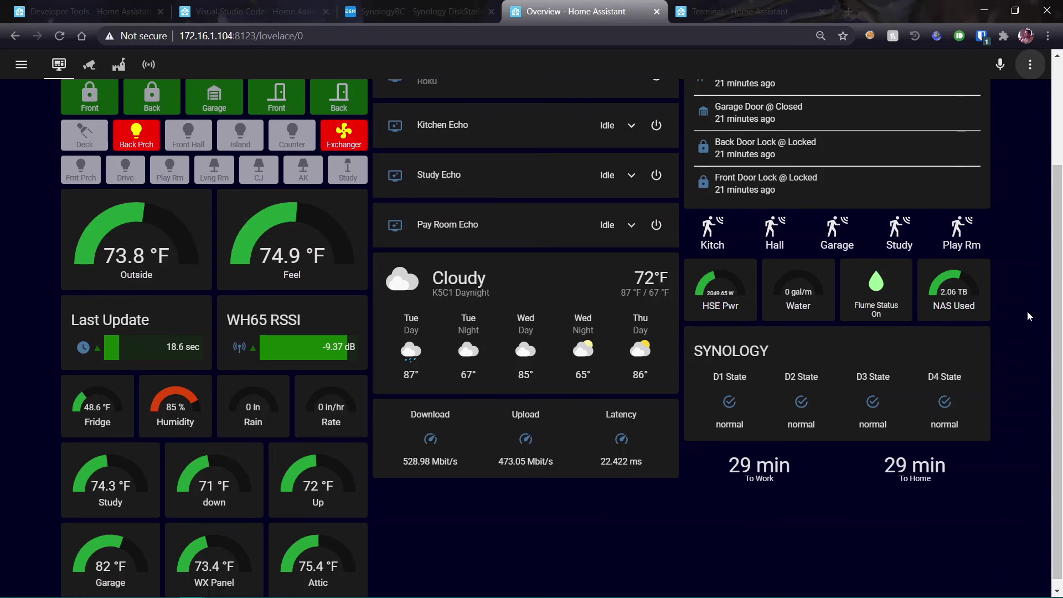